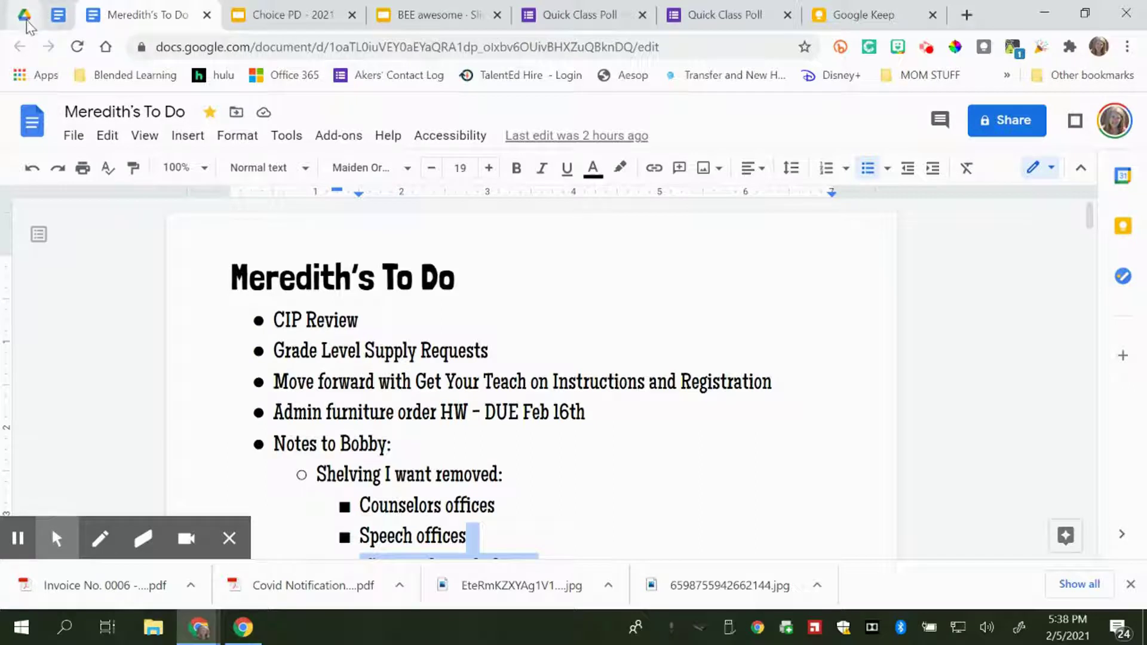
- Open the pinned grade level supply requests document and pin the To Do document's tab beside it
{"action": "left_click", "coordinate": [57, 23]}
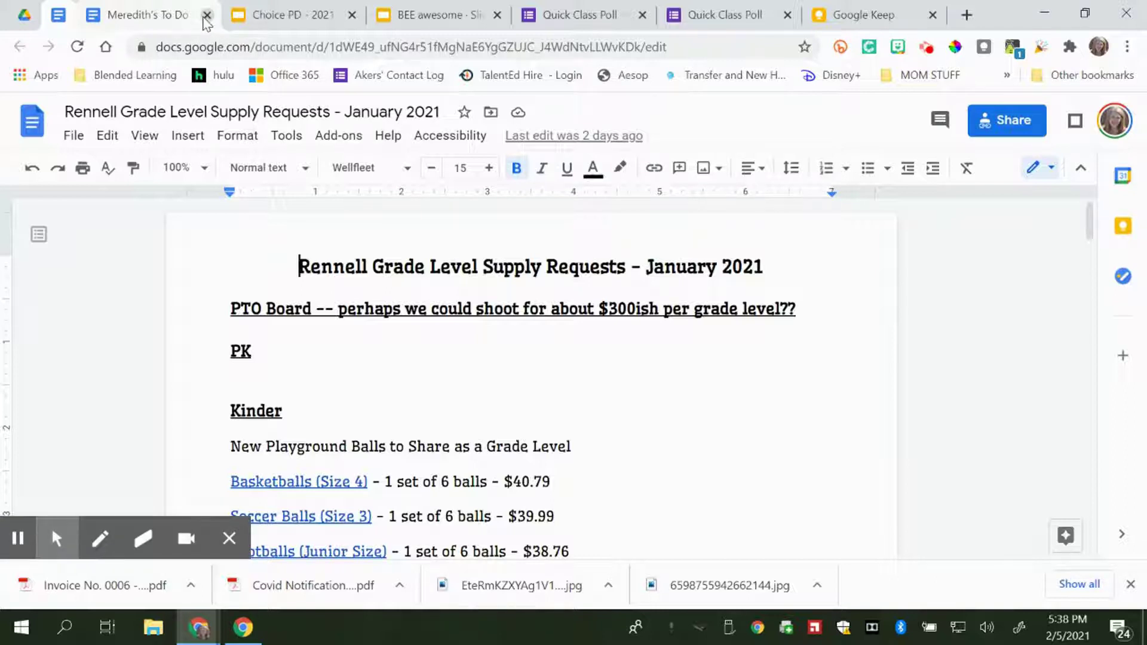
{"action": "right_click", "coordinate": [131, 16]}
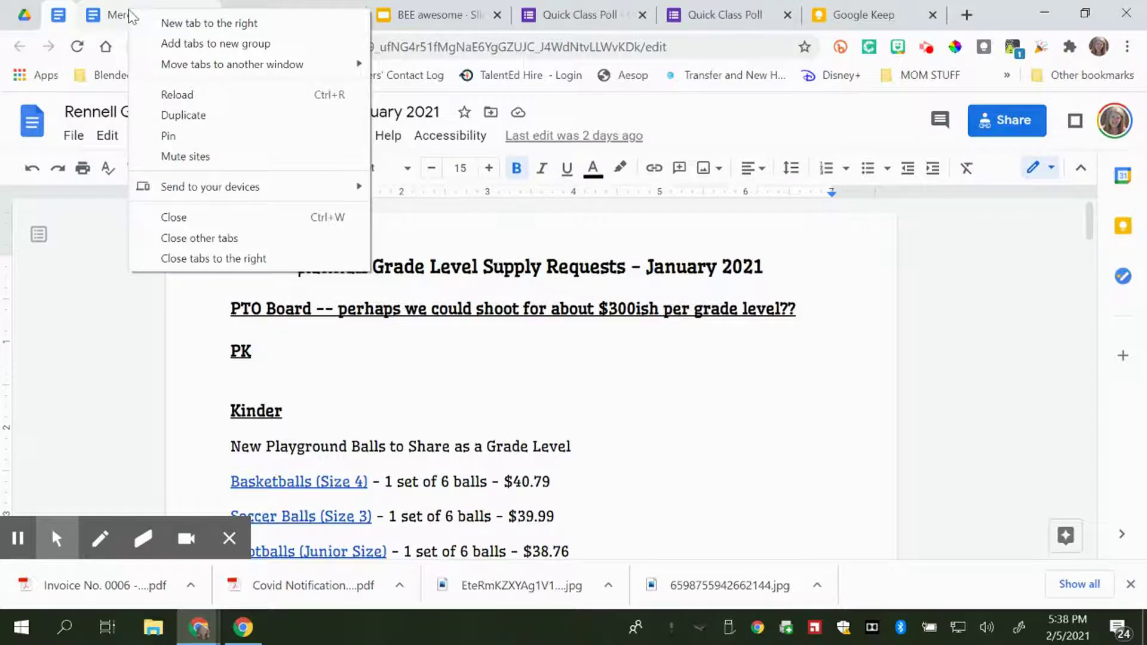
{"action": "left_click", "coordinate": [201, 137]}
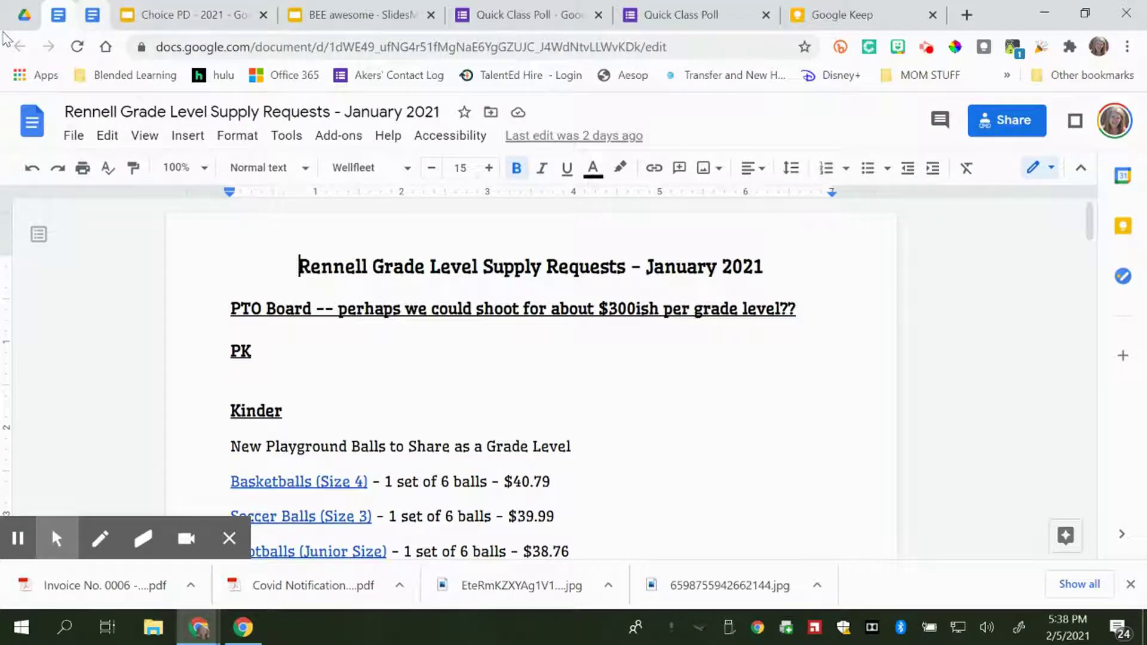
- Switch to the pinned Drive tab, return to the To Do document and unpin its tab
{"action": "left_click", "coordinate": [12, 15]}
{"action": "left_click", "coordinate": [57, 18]}
{"action": "left_click", "coordinate": [24, 16]}
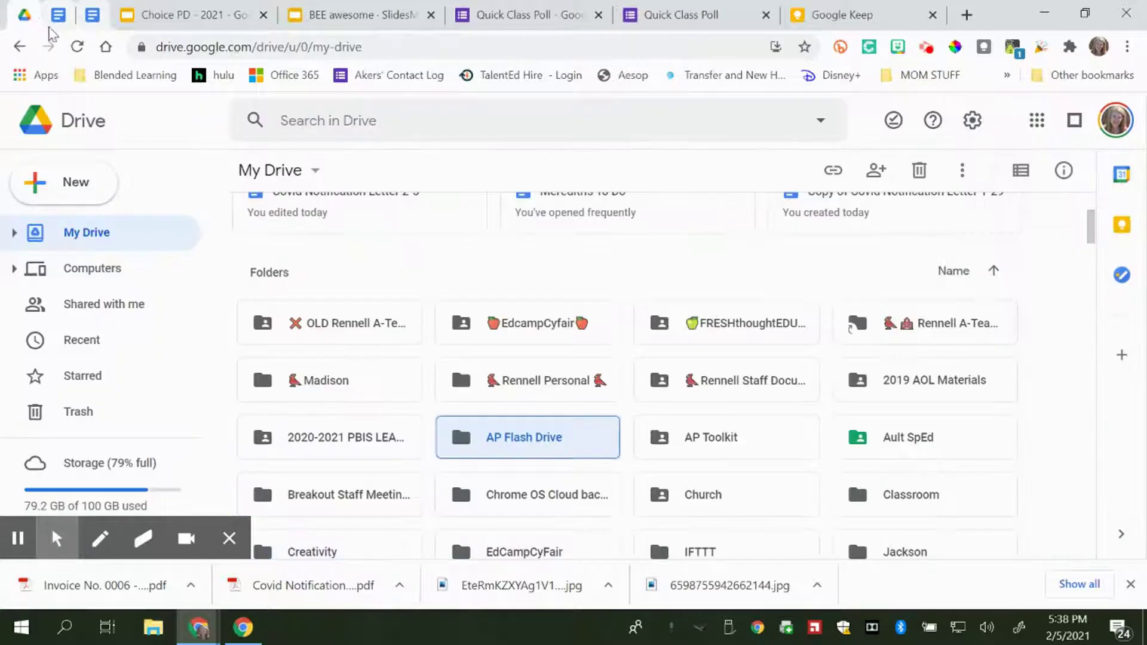
{"action": "left_click", "coordinate": [95, 17]}
{"action": "right_click", "coordinate": [98, 18]}
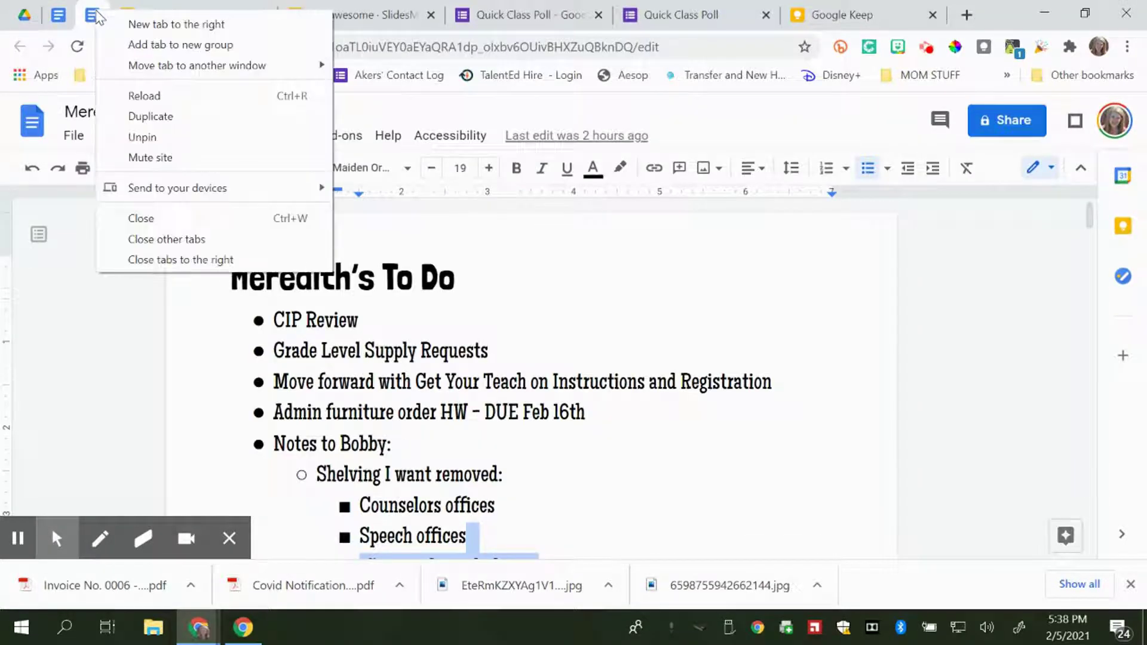
{"action": "left_click", "coordinate": [149, 140]}
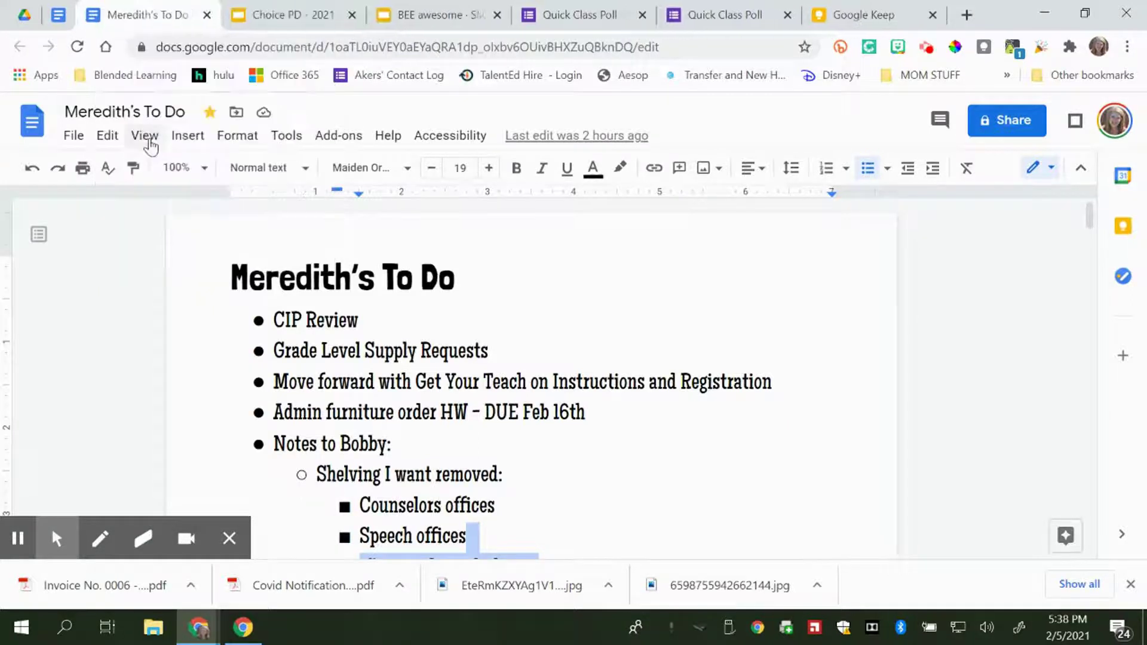
- Pin the To Do document's tab again
{"action": "right_click", "coordinate": [62, 19]}
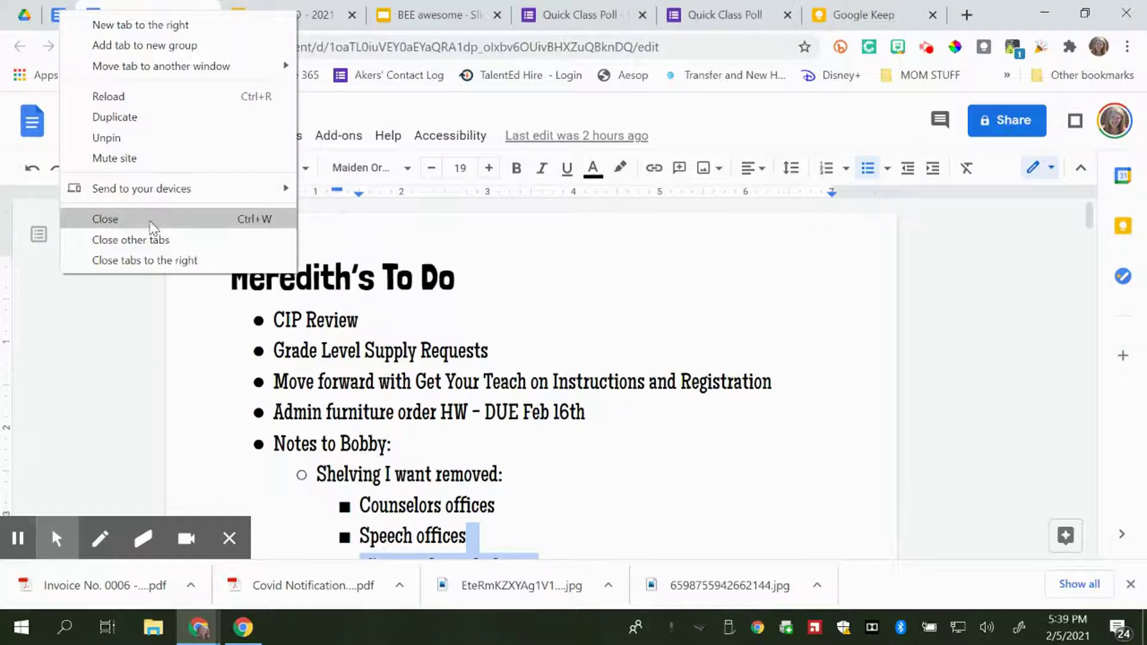
{"action": "left_click", "coordinate": [24, 442]}
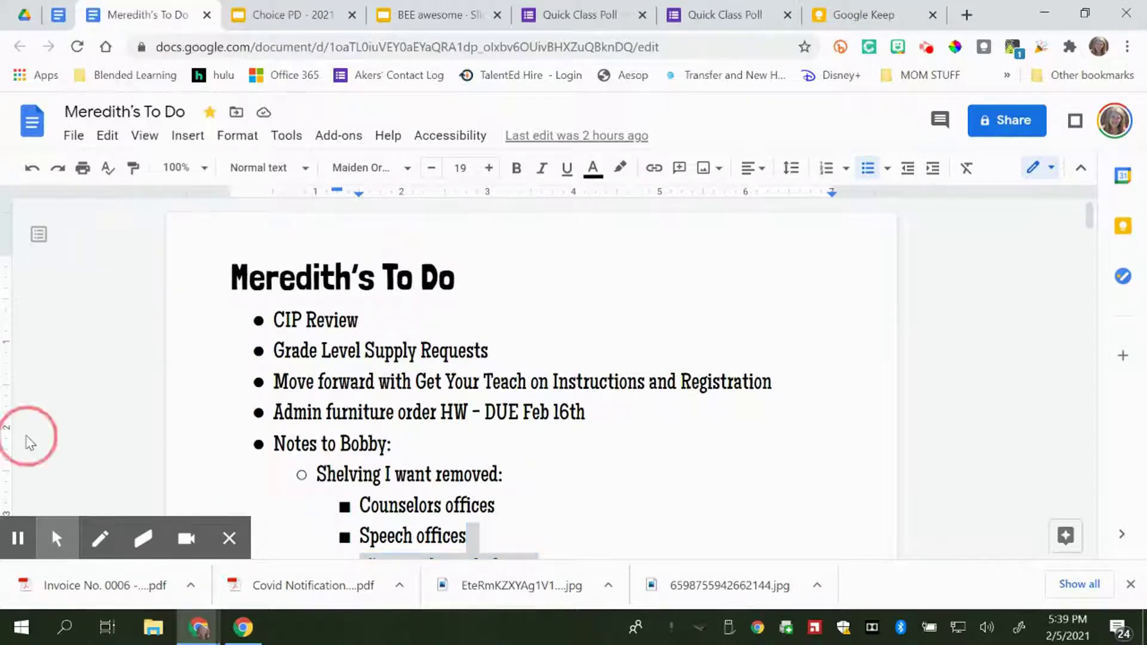
{"action": "right_click", "coordinate": [137, 13]}
{"action": "left_click", "coordinate": [195, 135]}
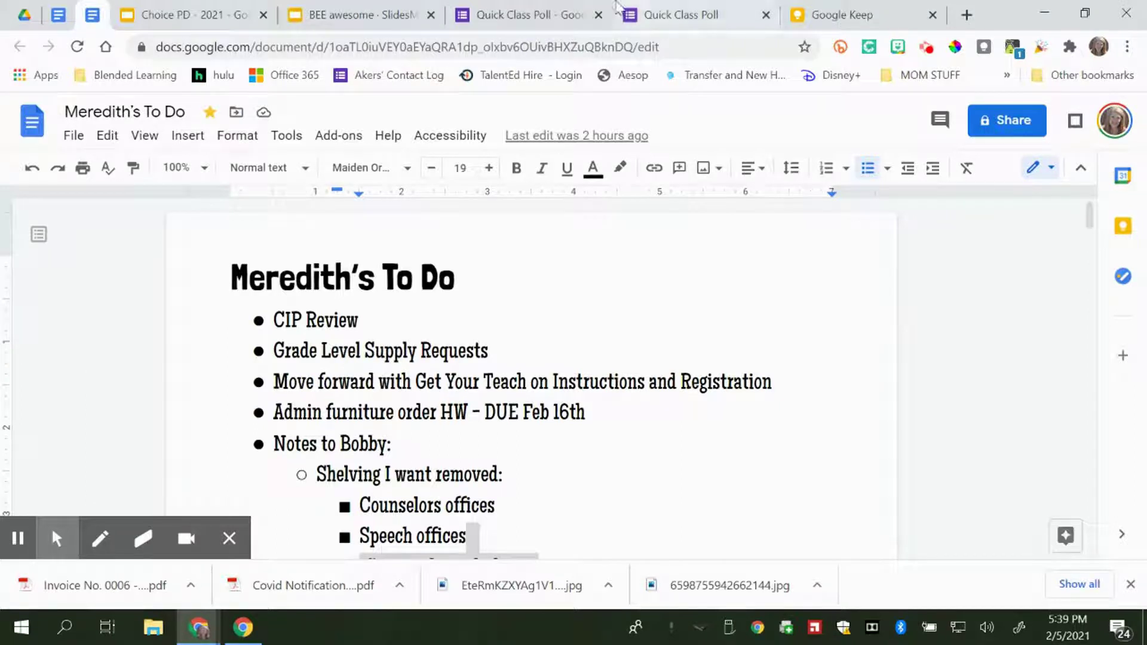
- Add the selected tabs, including the Choice PD slides, to a new pink tab group named CHOICE PD
{"action": "left_click", "coordinate": [191, 15]}
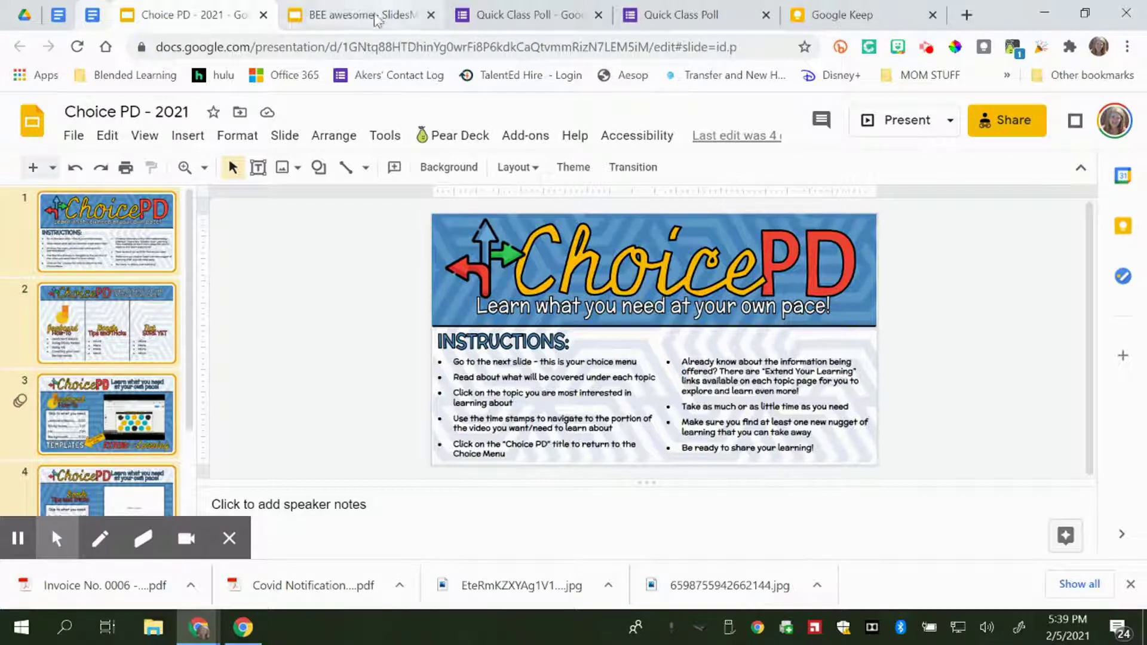
{"action": "right_click", "coordinate": [193, 21]}
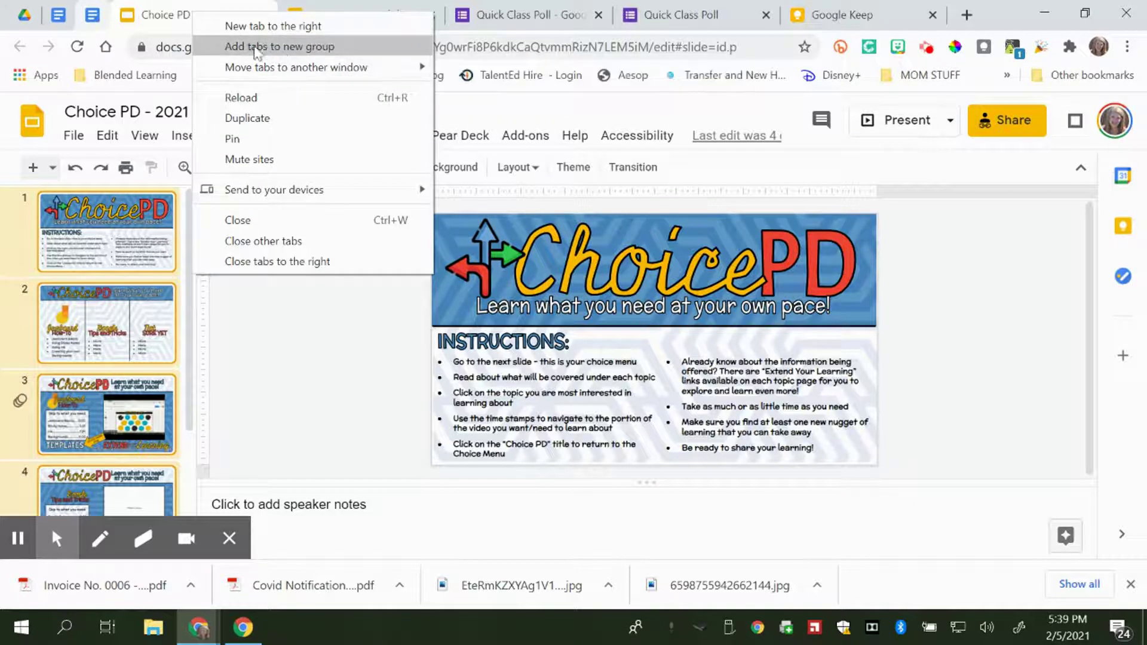
{"action": "left_click", "coordinate": [340, 47]}
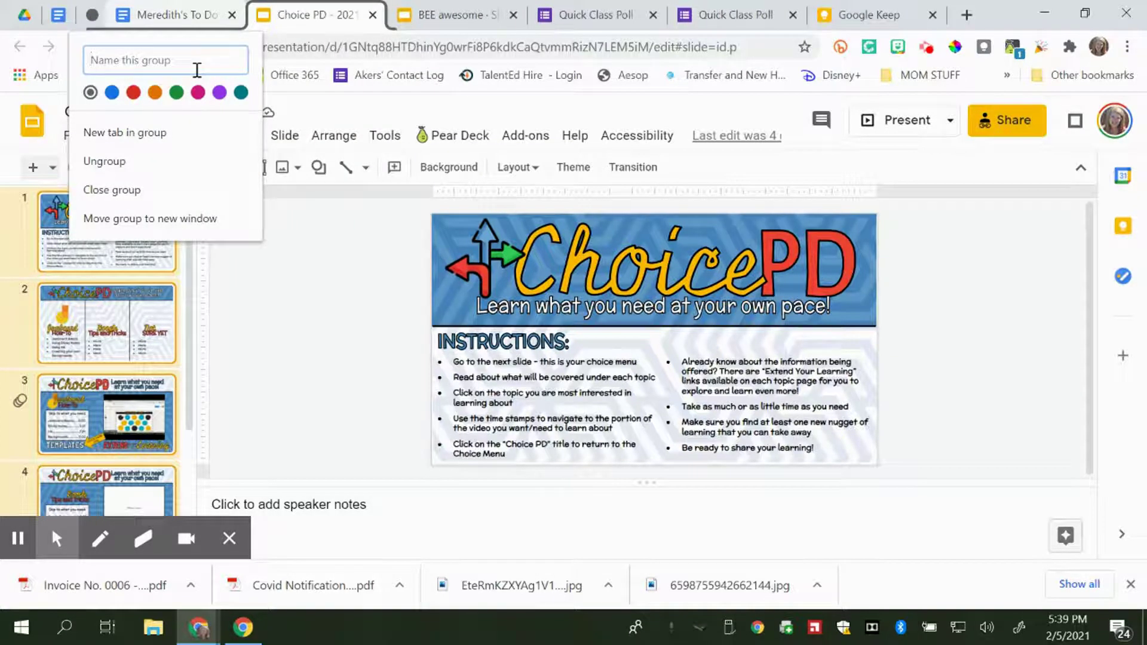
{"action": "type", "text": "CHOICE "}
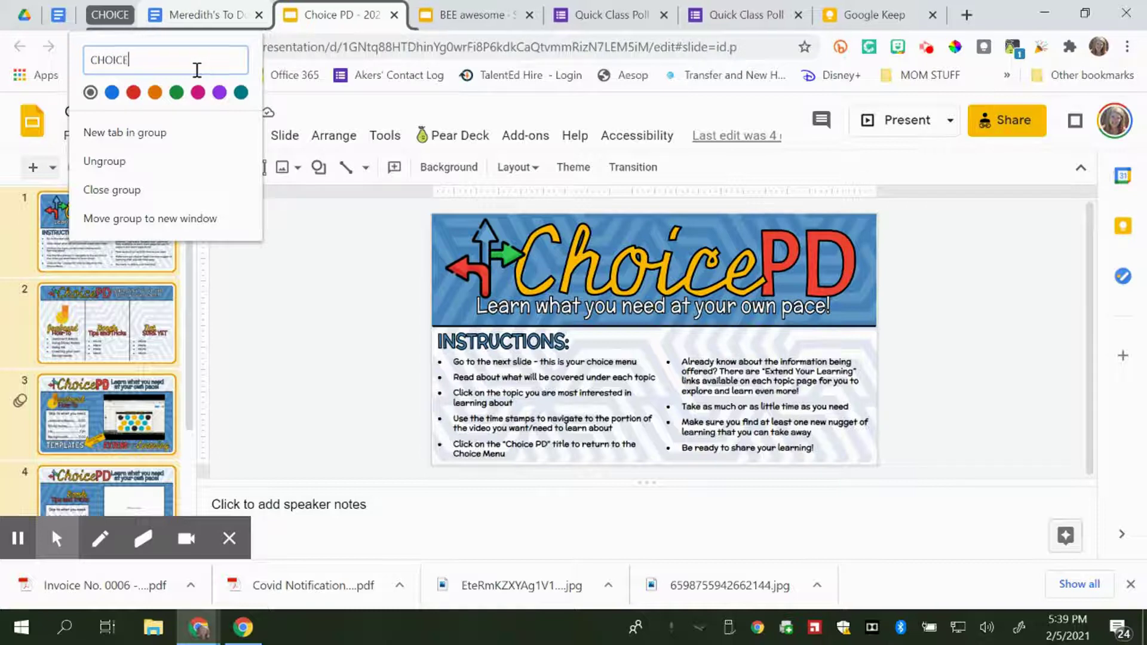
{"action": "type", "text": "PD"}
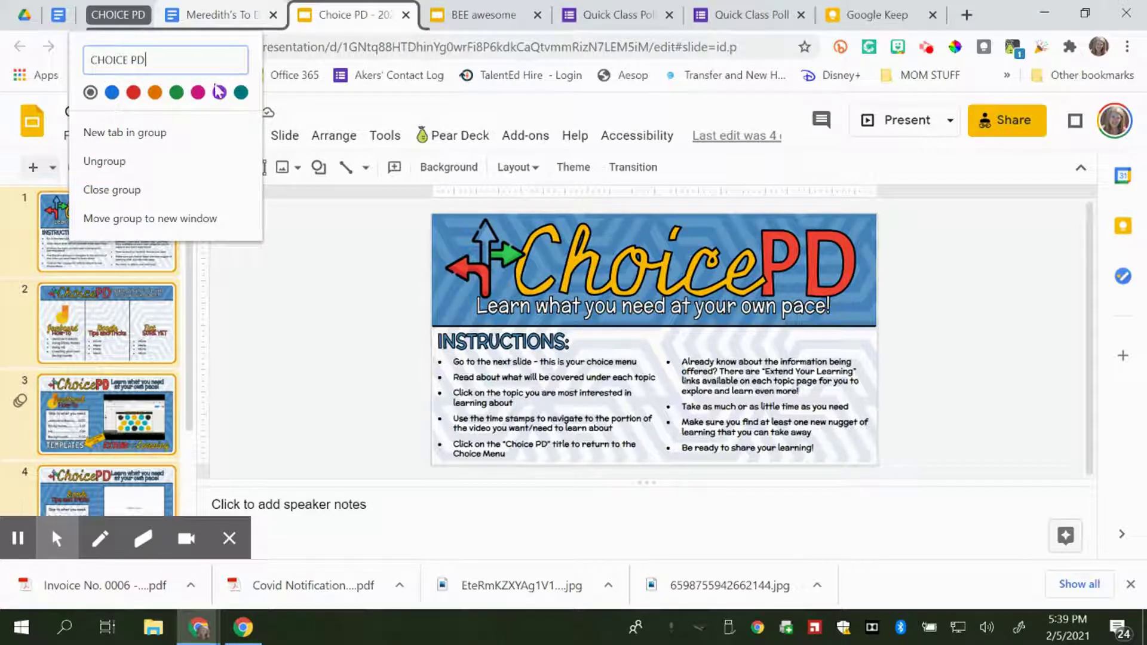
{"action": "left_click", "coordinate": [199, 93]}
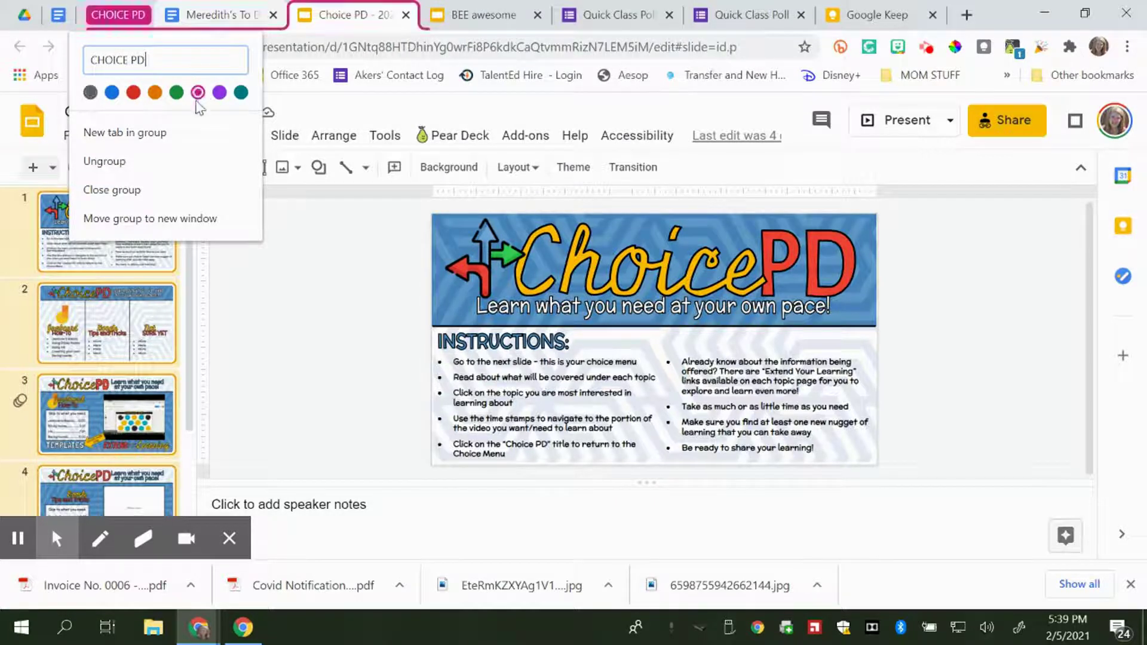
{"action": "left_click", "coordinate": [317, 281]}
- Move the To Do document's tab out of the CHOICE PD group to just before it, and view the Quick Class Poll tabs
{"action": "left_click", "coordinate": [180, 18]}
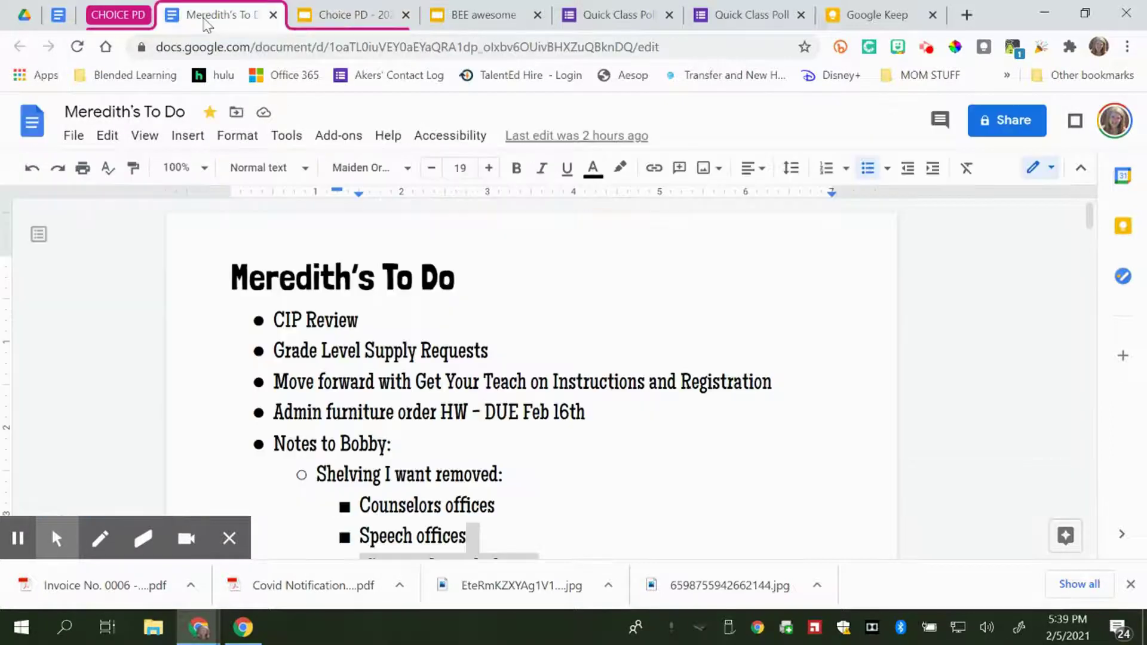
{"action": "left_click_drag", "start_coordinate": [179, 18], "coordinate": [119, 18]}
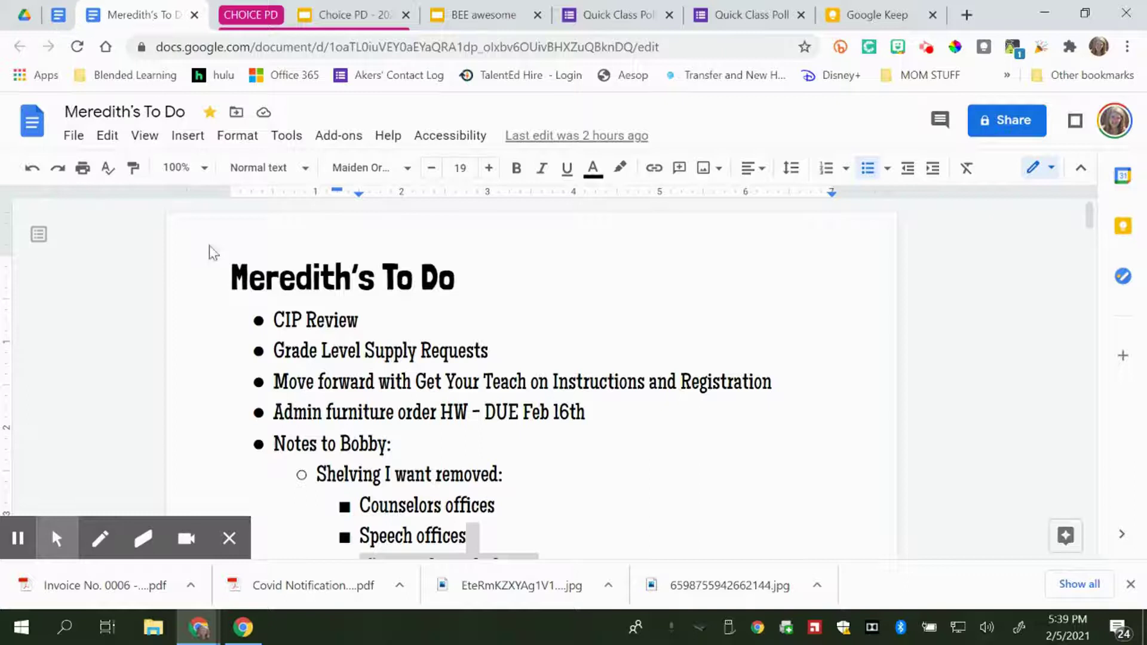
{"action": "mouse_move", "coordinate": [486, 18]}
{"action": "left_mouse_down"}
{"action": "mouse_move", "coordinate": [433, 24]}
{"action": "mouse_move", "coordinate": [496, 18]}
{"action": "left_mouse_up"}
{"action": "left_click", "coordinate": [597, 15]}
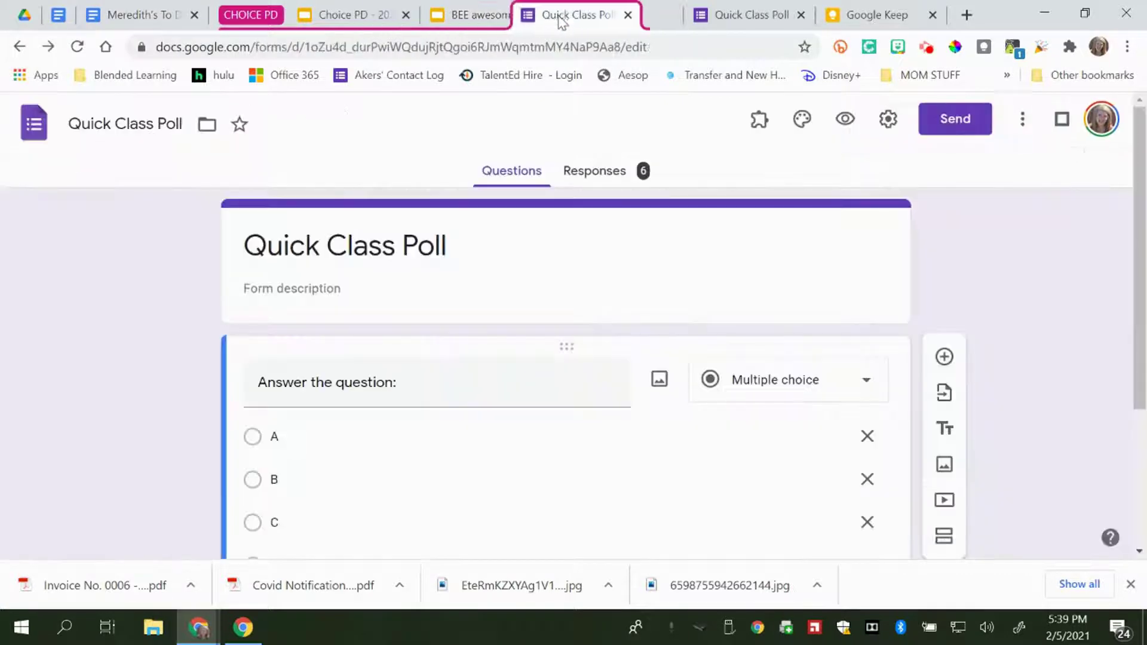
{"action": "left_click", "coordinate": [734, 18]}
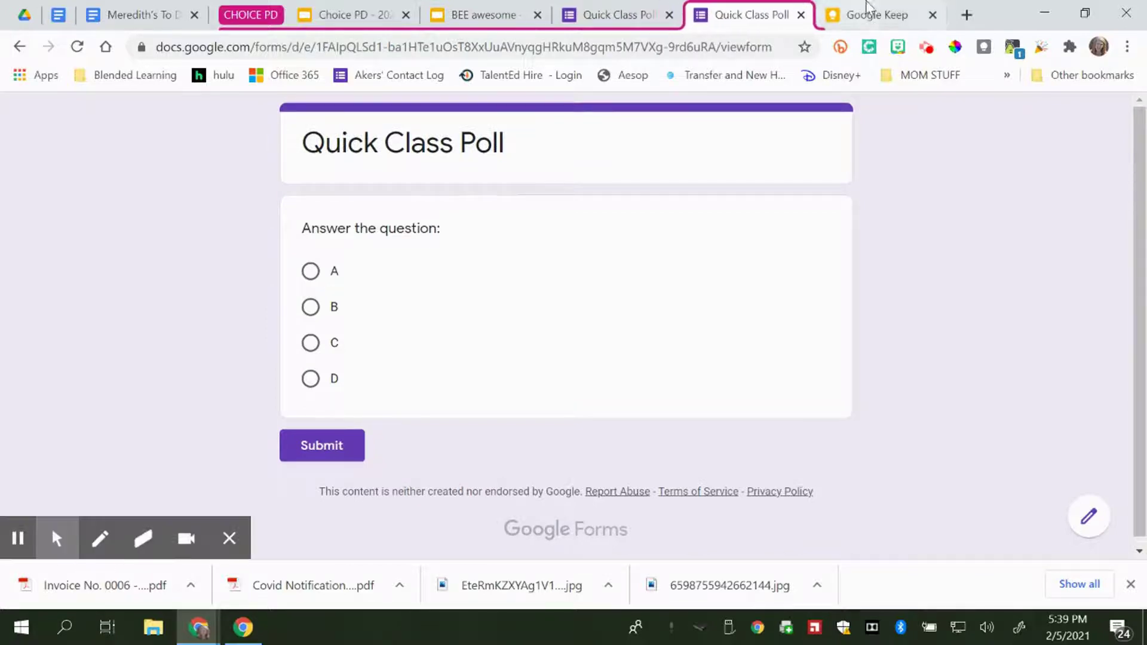
- Detach the Google Keep tab into its own window and return it to the end of the CHOICE PD group
{"action": "left_click_drag", "start_coordinate": [888, 23], "coordinate": [986, 12]}
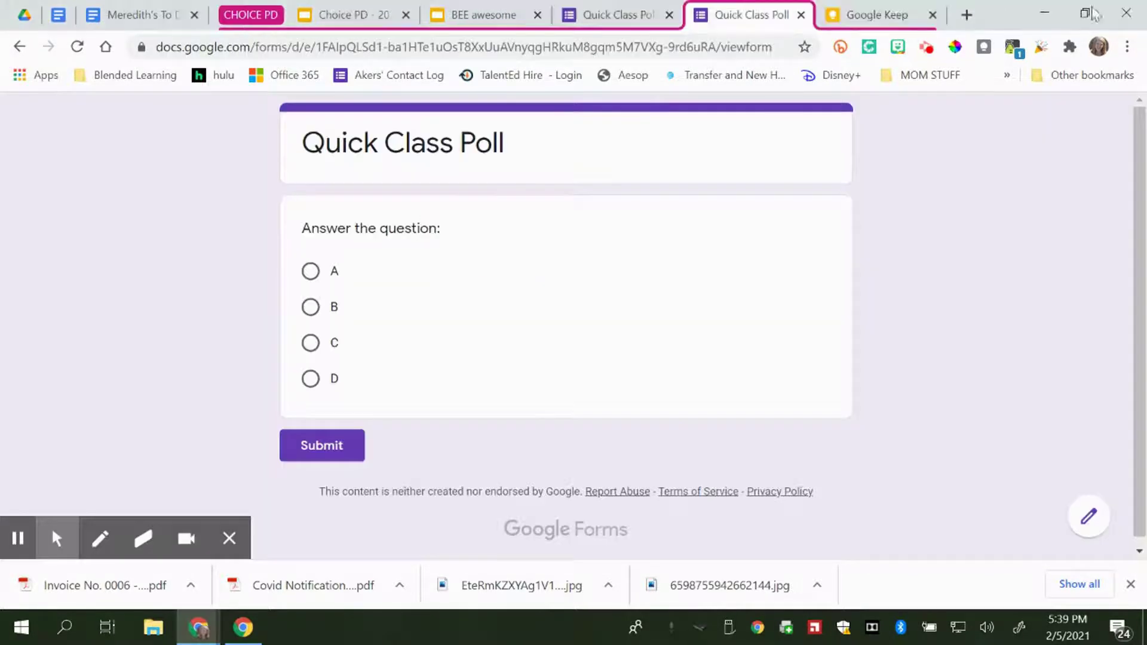
{"action": "left_click", "coordinate": [875, 15]}
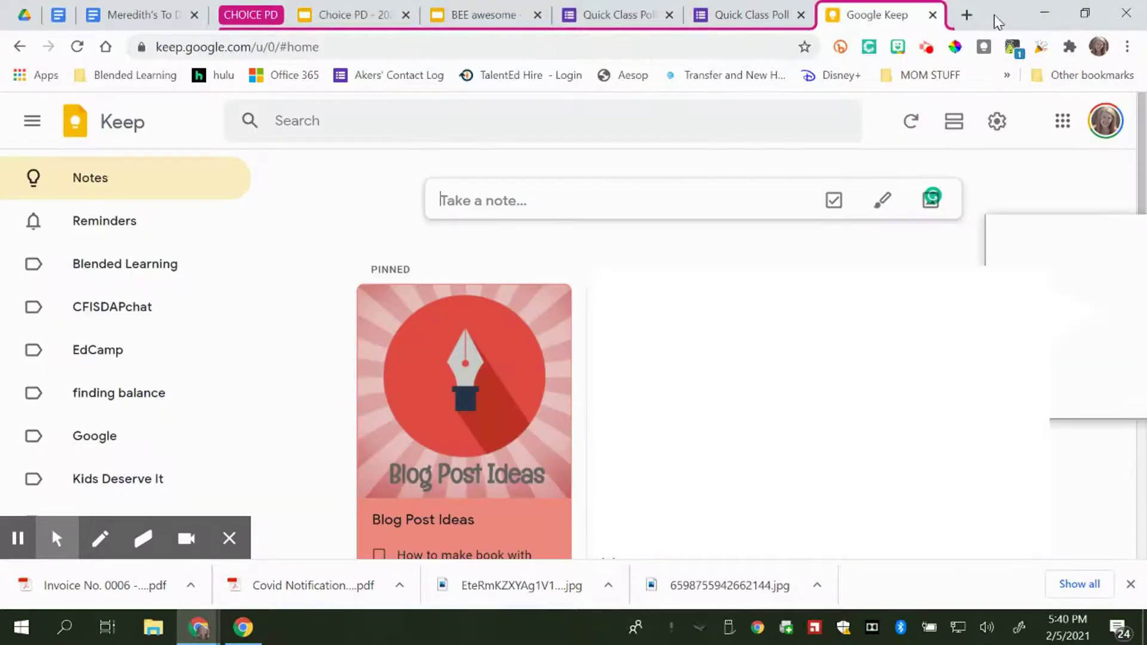
{"action": "left_click", "coordinate": [933, 13]}
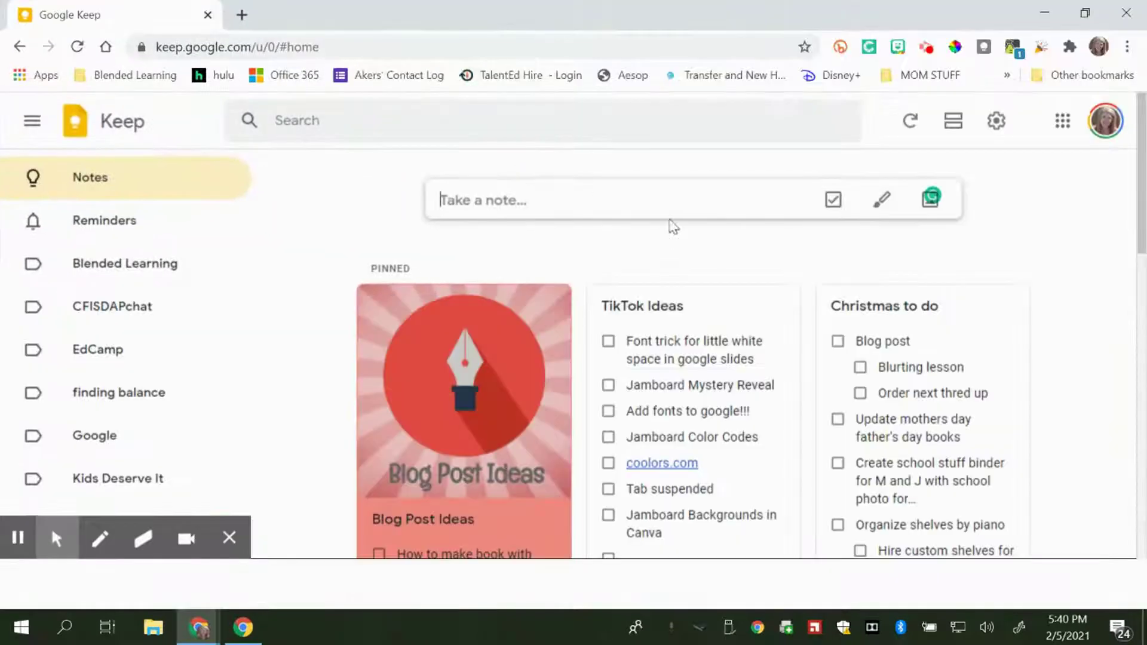
{"action": "left_click_drag", "start_coordinate": [154, 15], "coordinate": [942, 24]}
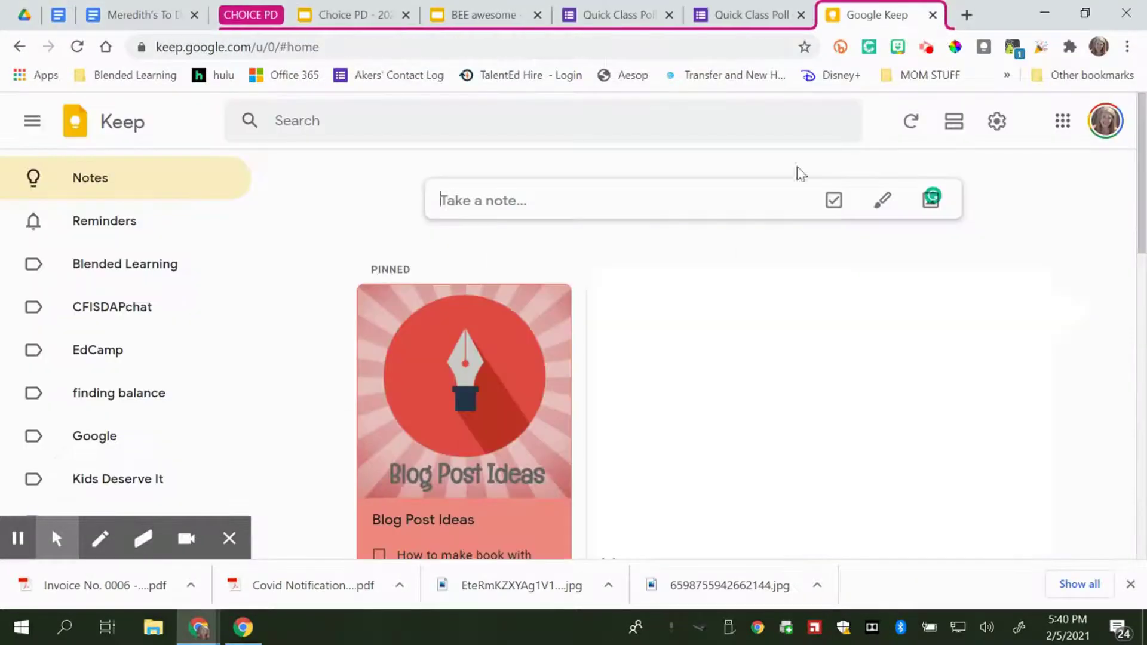
- Move the Google Keep tab out of the group to just before the To Do document, and collapse the CHOICE PD group
{"action": "left_click_drag", "start_coordinate": [874, 22], "coordinate": [149, 18]}
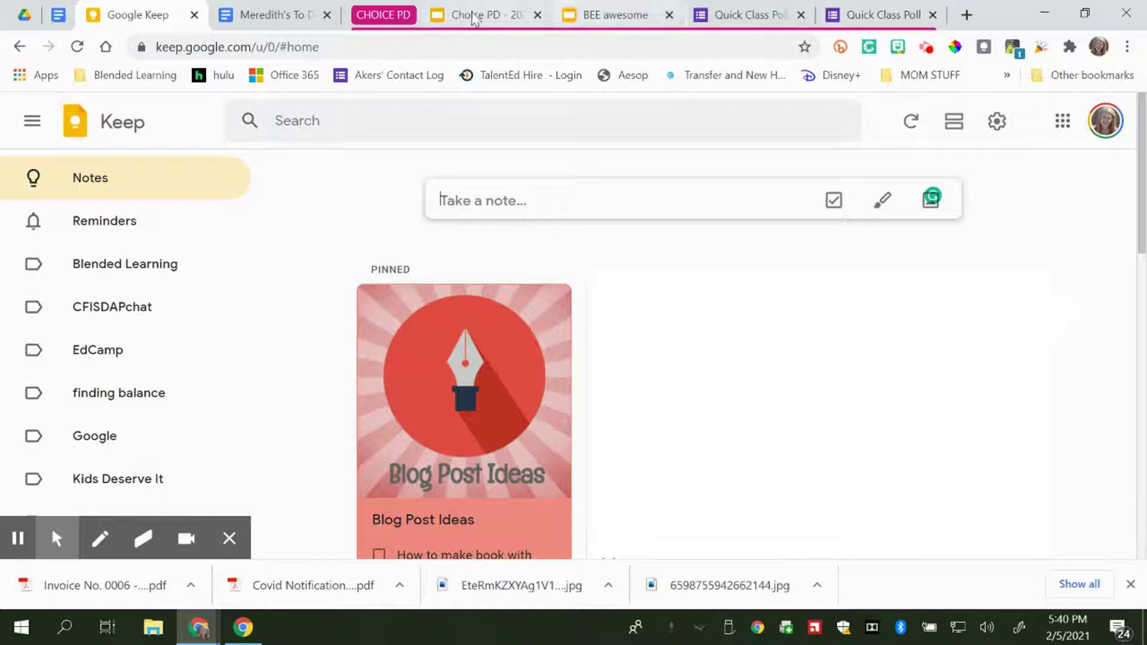
{"action": "left_click", "coordinate": [393, 16]}
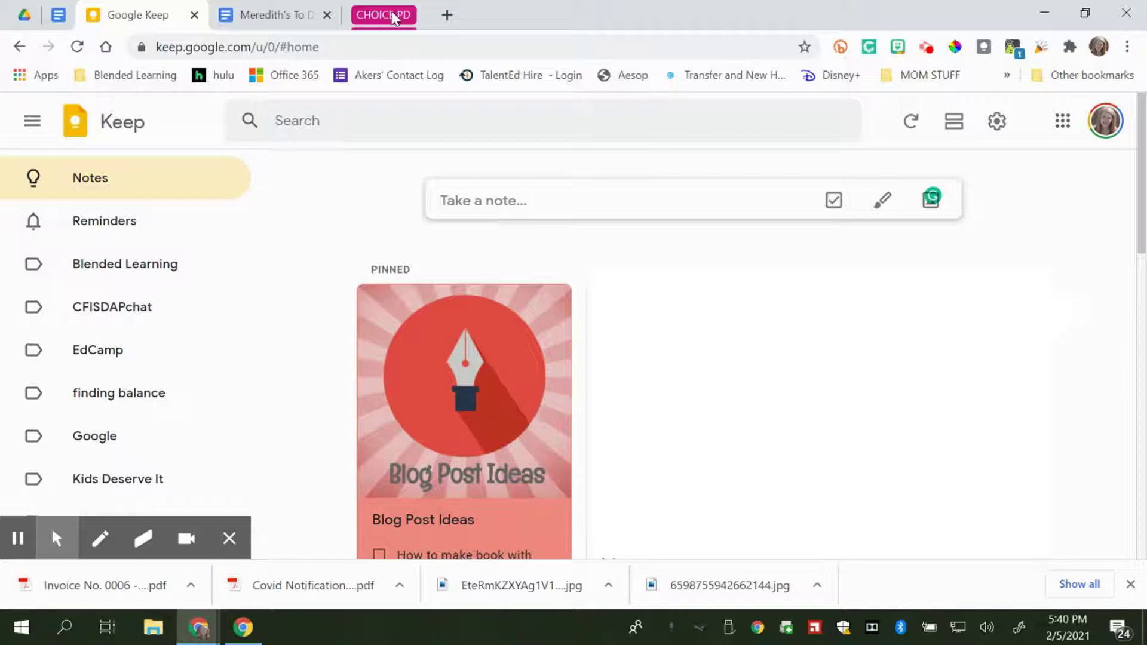
{"action": "left_click", "coordinate": [385, 13]}
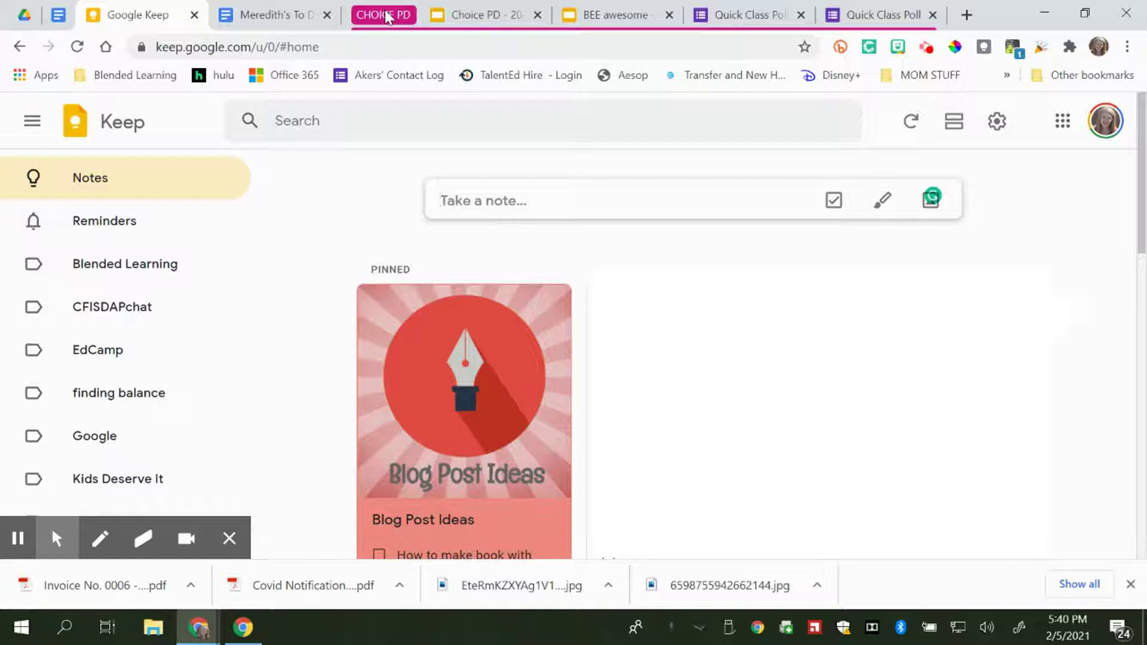
{"action": "left_click", "coordinate": [385, 12]}
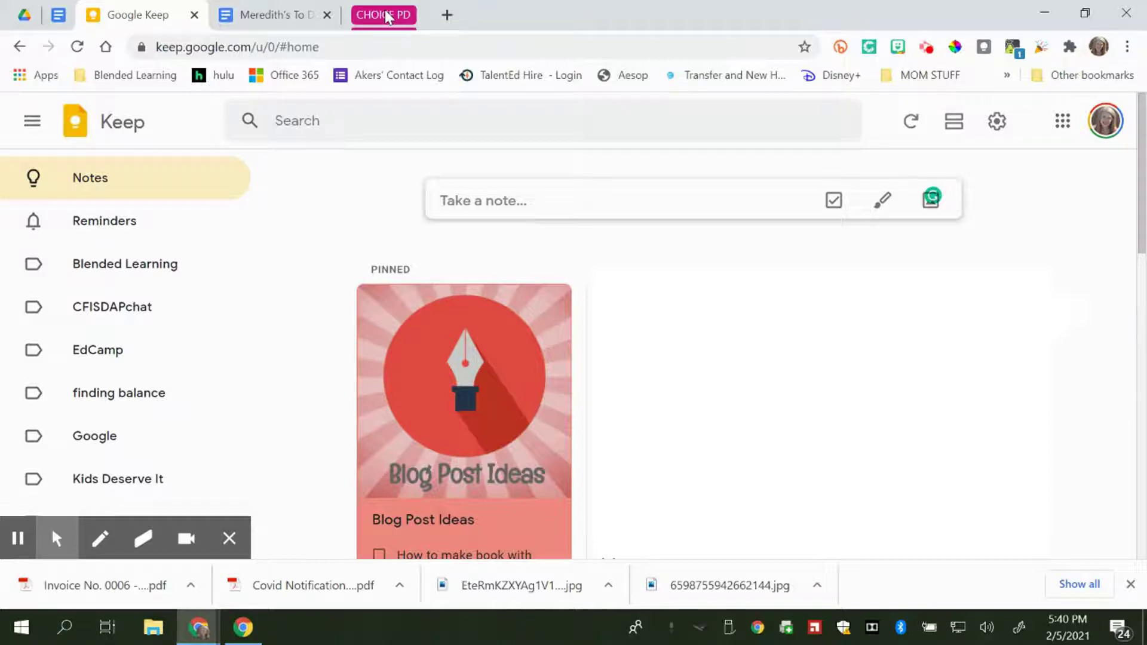
- Switch to the To Do document and pin the Google Keep tab, leaving the CHOICE PD group collapsed
{"action": "key", "text": "ctrl+Tab"}
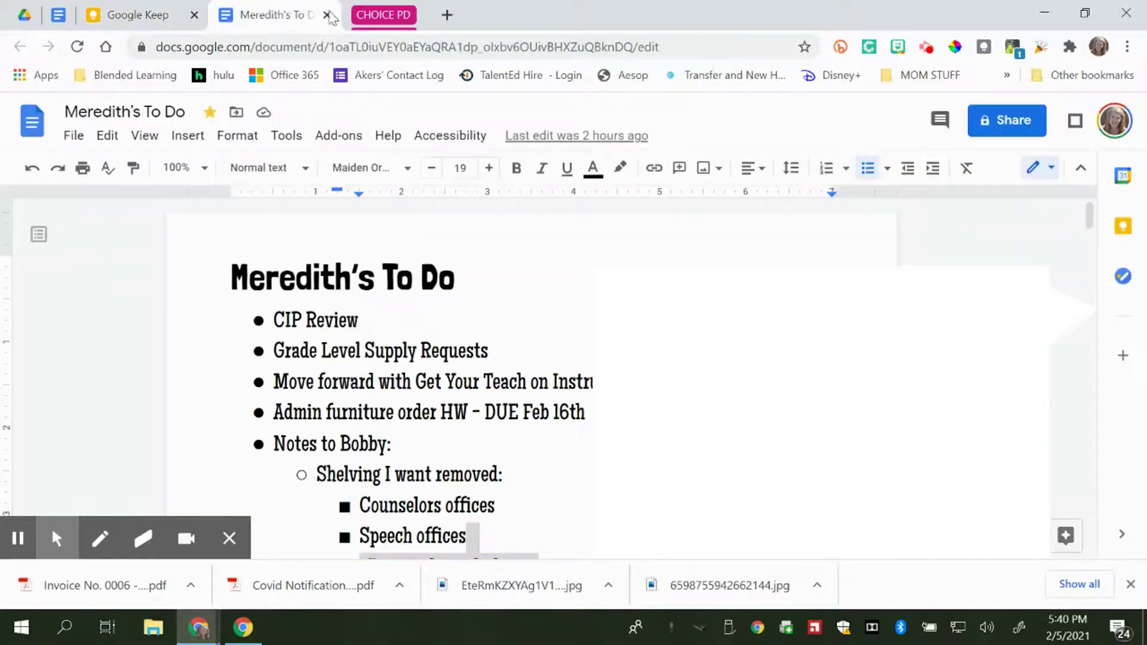
{"action": "left_click", "coordinate": [385, 14]}
{"action": "left_click", "coordinate": [385, 14]}
{"action": "right_click", "coordinate": [150, 13]}
{"action": "key", "text": "Escape"}
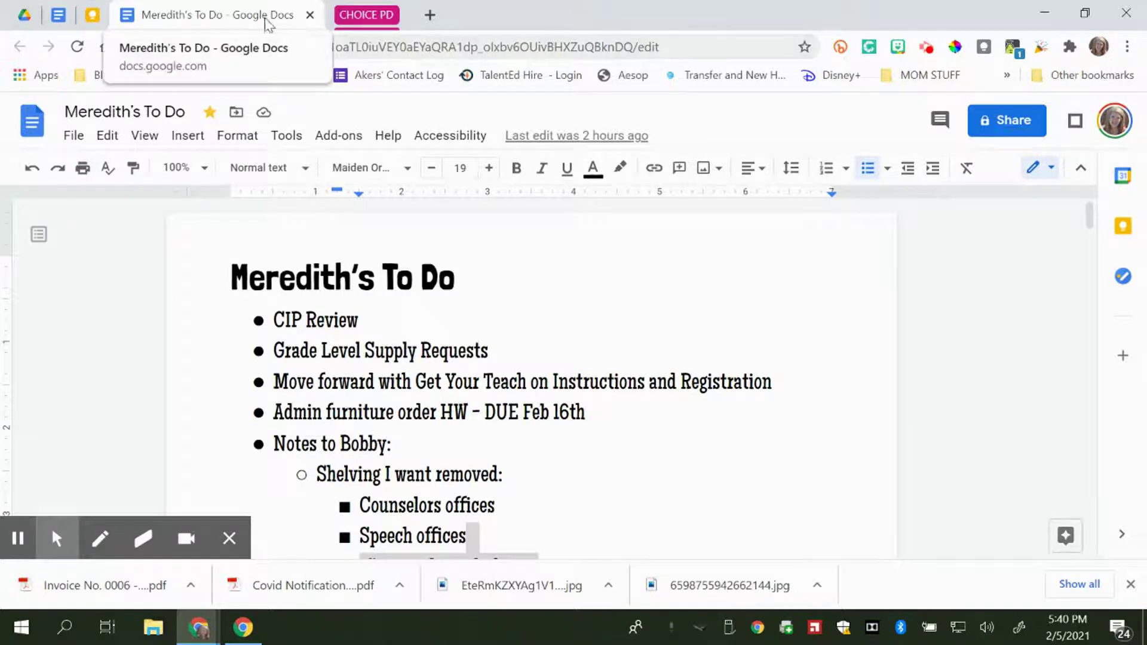
- Close the To Do document's tab, view the supply requests document and reopen the closed tab
{"action": "left_click", "coordinate": [310, 14]}
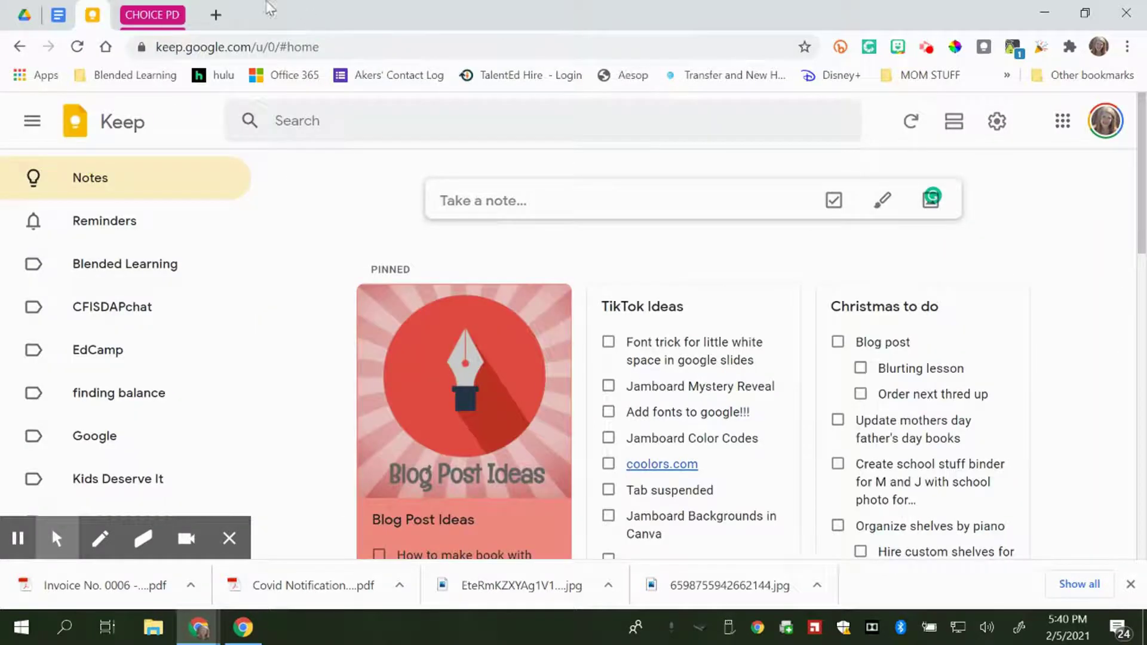
{"action": "left_click", "coordinate": [65, 17]}
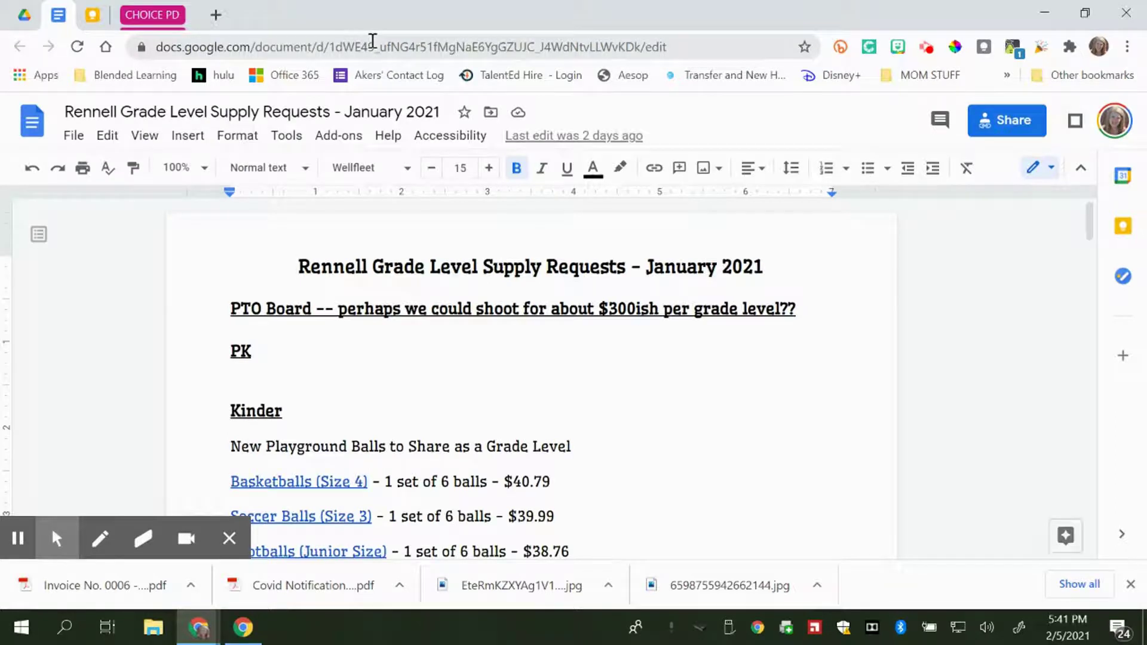
{"action": "key", "text": "ctrl+shift+t"}
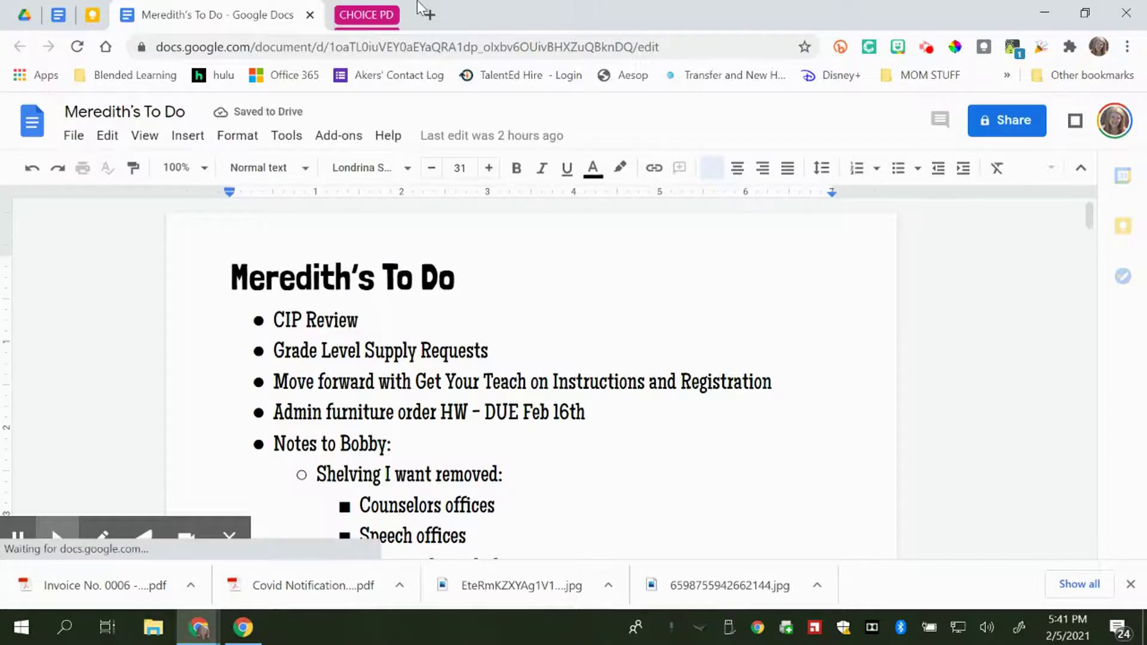
- Open a new tab and go to the On startup options in the Chrome settings
{"action": "left_click", "coordinate": [430, 15]}
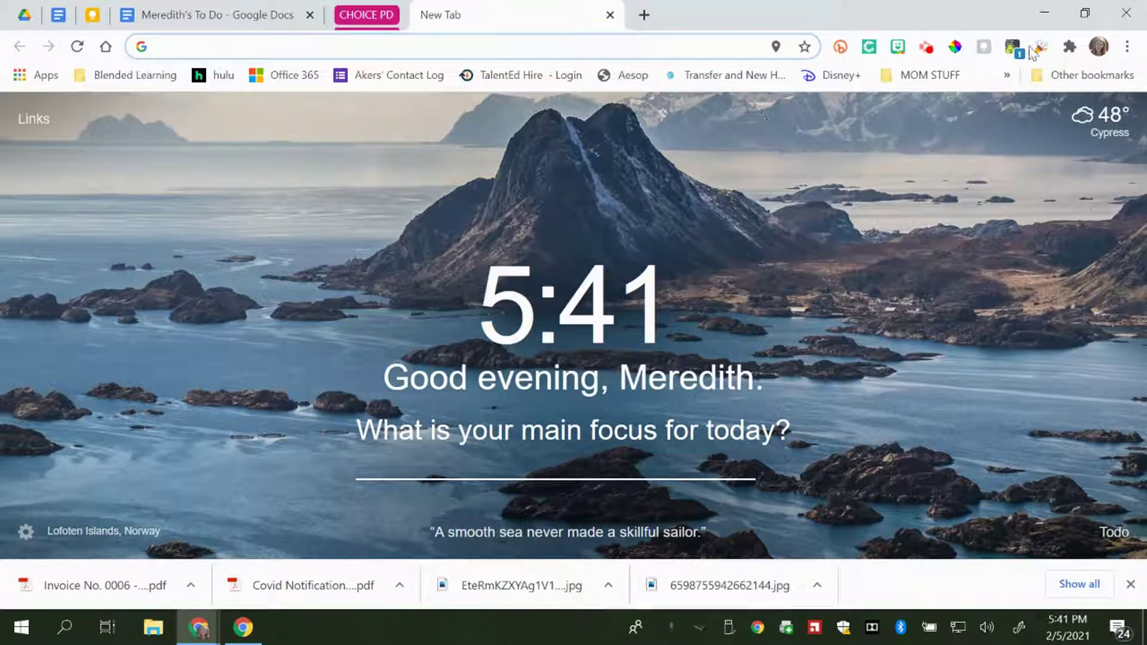
{"action": "left_click", "coordinate": [1130, 56]}
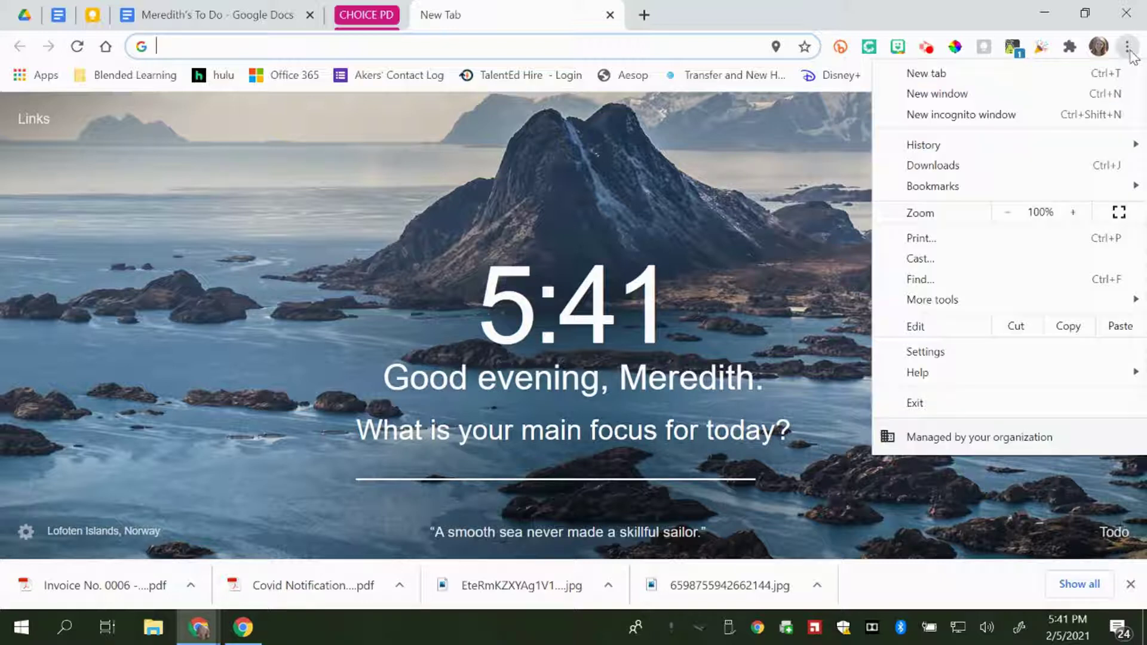
{"action": "left_click", "coordinate": [986, 356]}
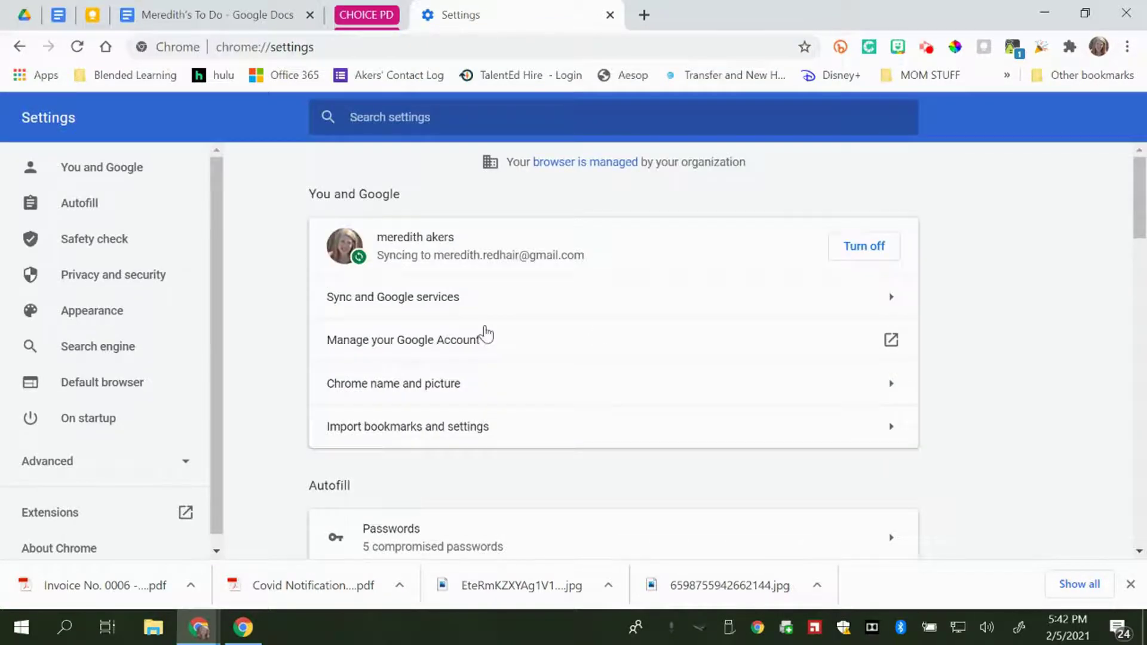
{"action": "scroll", "coordinate": [488, 336], "scroll_direction": "down", "scroll_amount": 20}
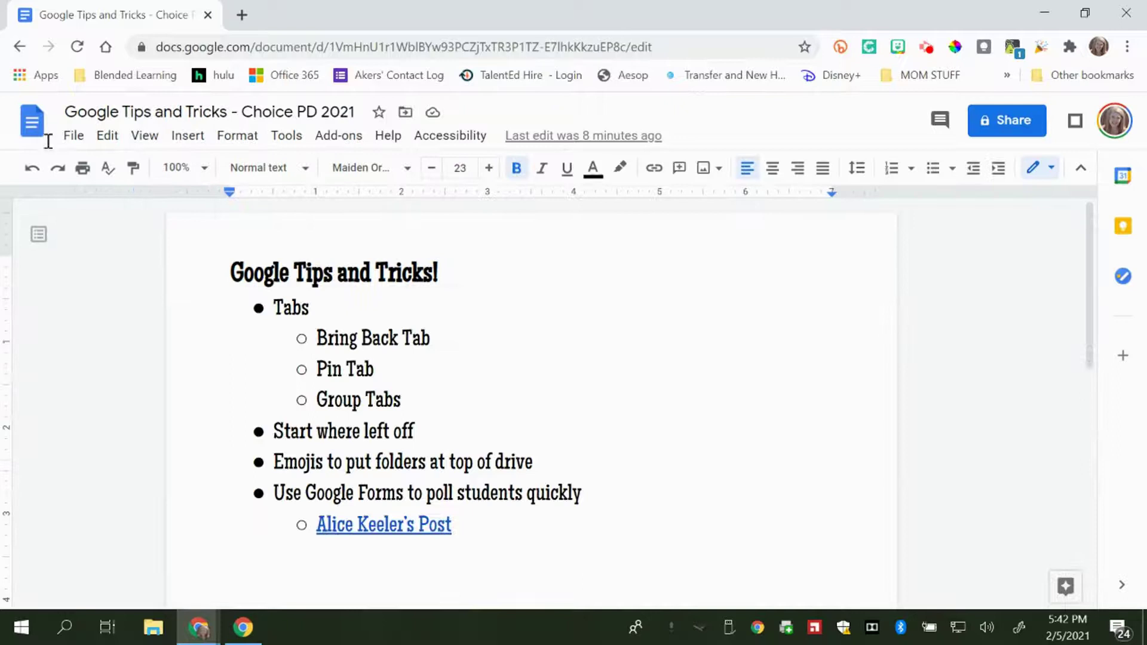
- Close the Google Tips and Tricks document's window and maximize the window in which it is reopened
{"action": "left_click", "coordinate": [1128, 13]}
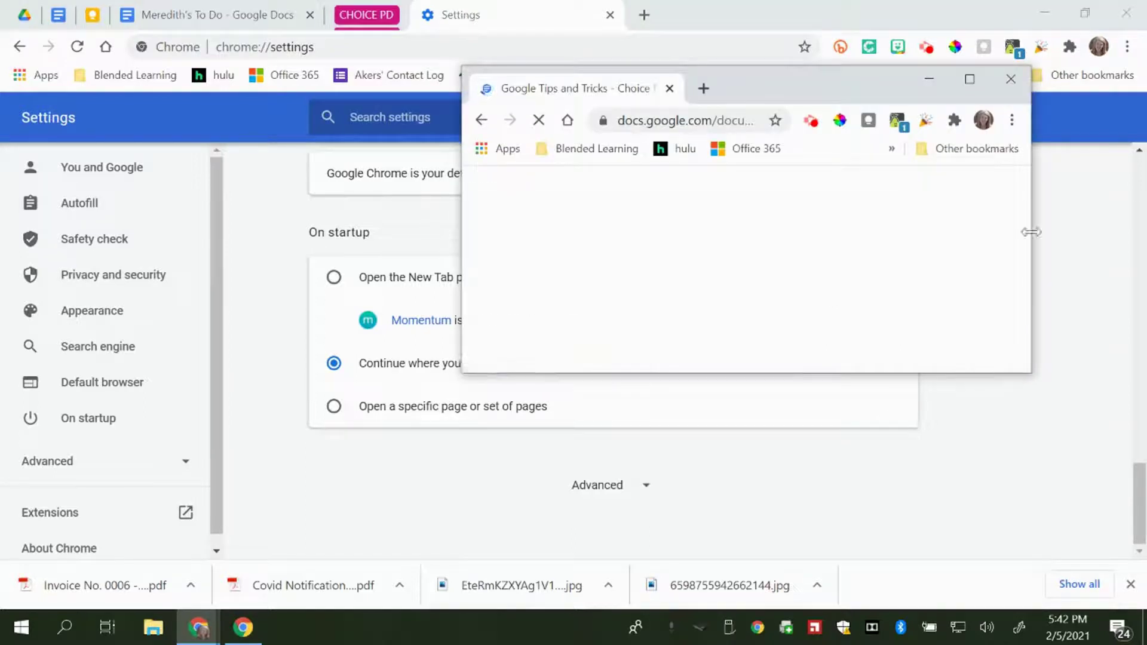
{"action": "left_click", "coordinate": [961, 87]}
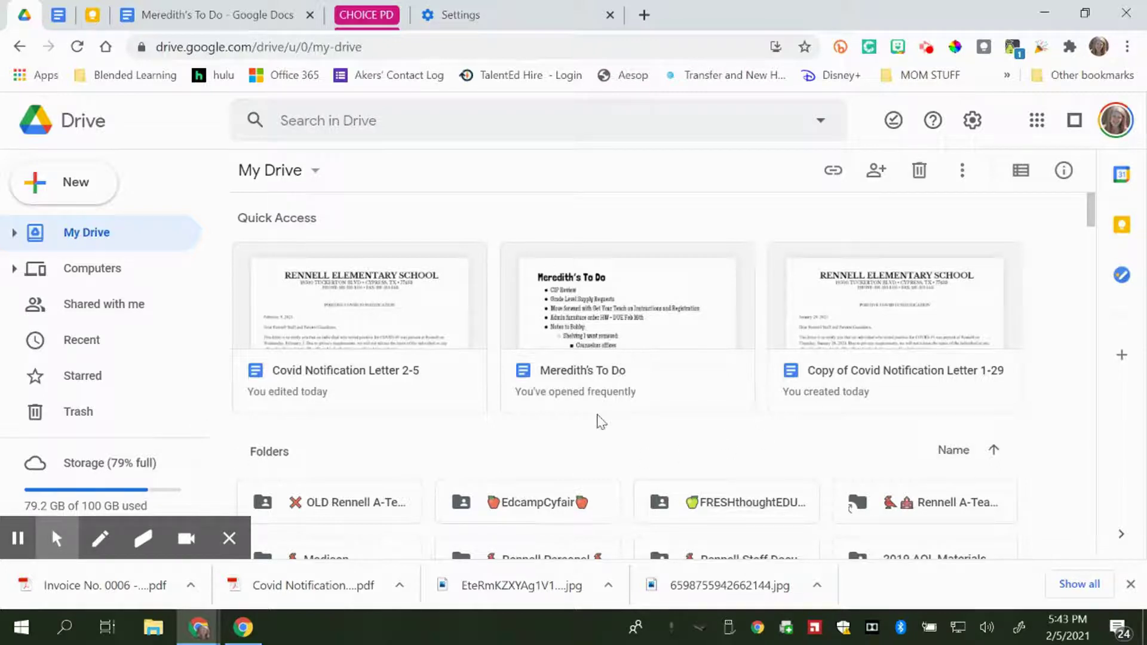
- Create a new folder named Pictures in My Drive
{"action": "scroll", "coordinate": [600, 417], "scroll_direction": "down", "scroll_amount": 10}
{"action": "scroll", "coordinate": [600, 421], "scroll_direction": "down", "scroll_amount": 10}
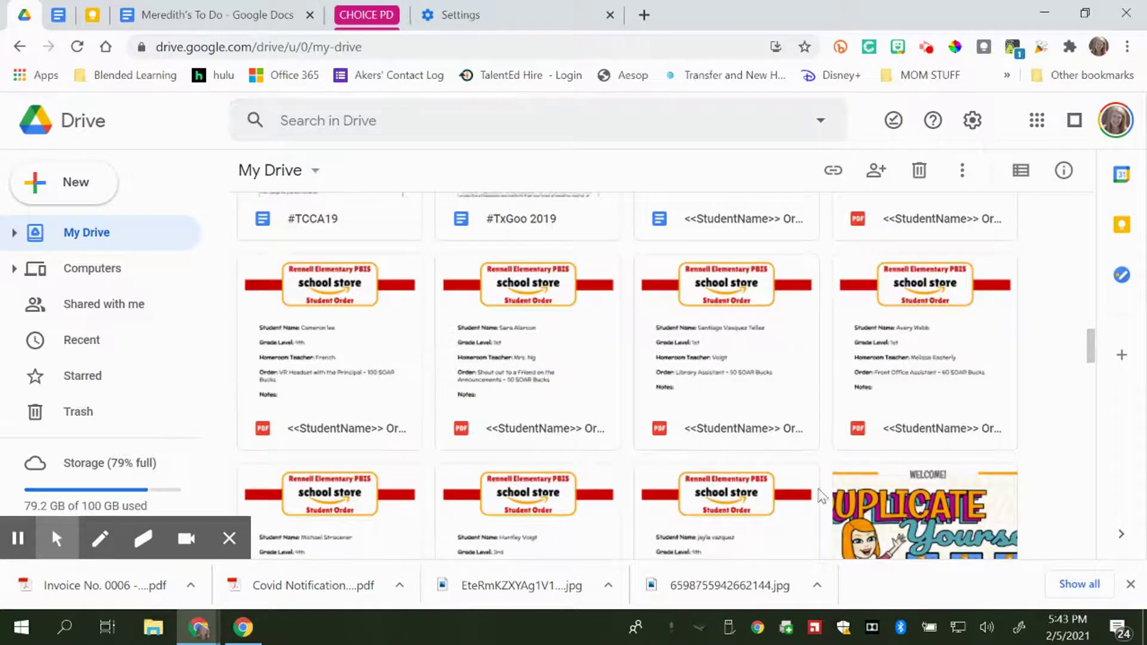
{"action": "scroll", "coordinate": [642, 442], "scroll_direction": "down", "scroll_amount": 15}
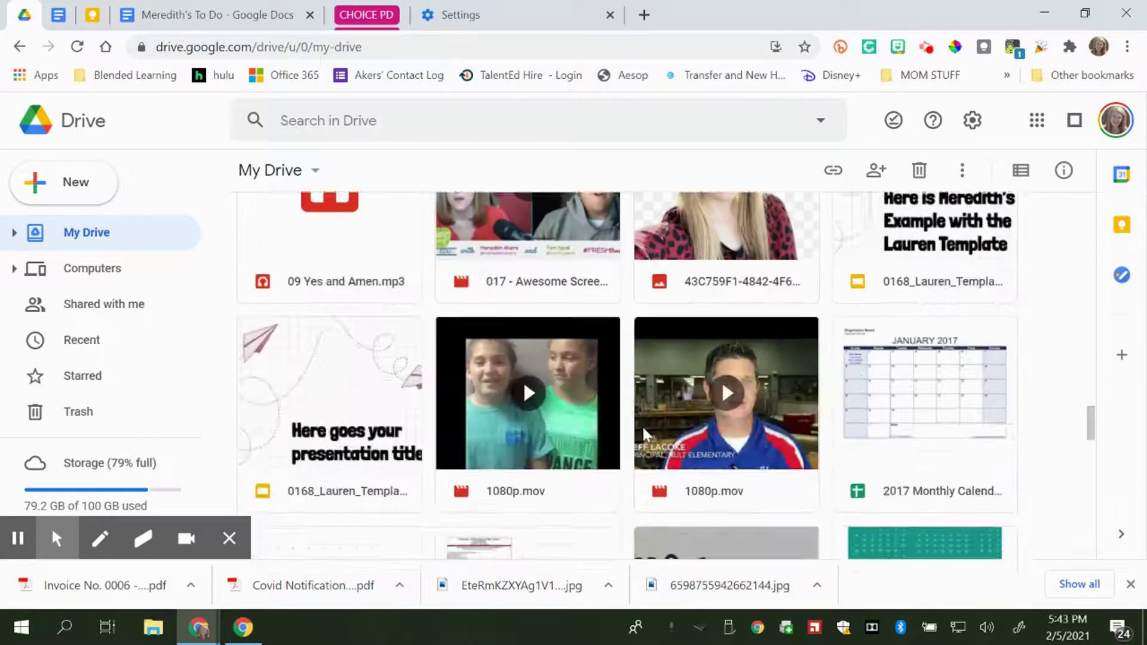
{"action": "scroll", "coordinate": [645, 434], "scroll_direction": "up", "scroll_amount": 20}
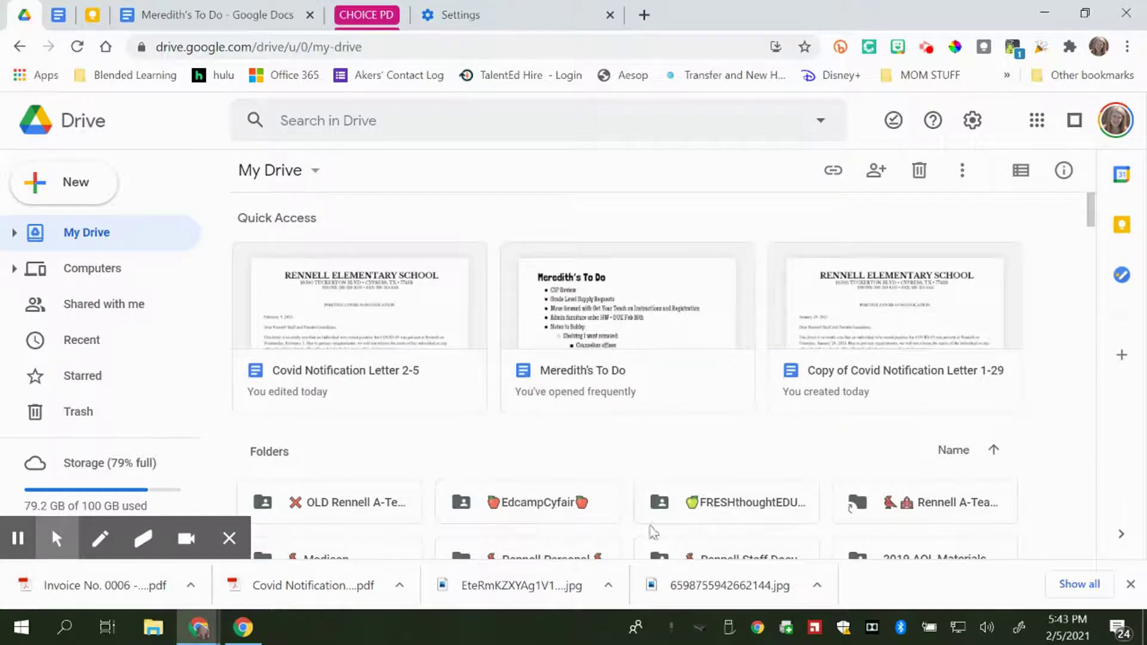
{"action": "left_click", "coordinate": [83, 184]}
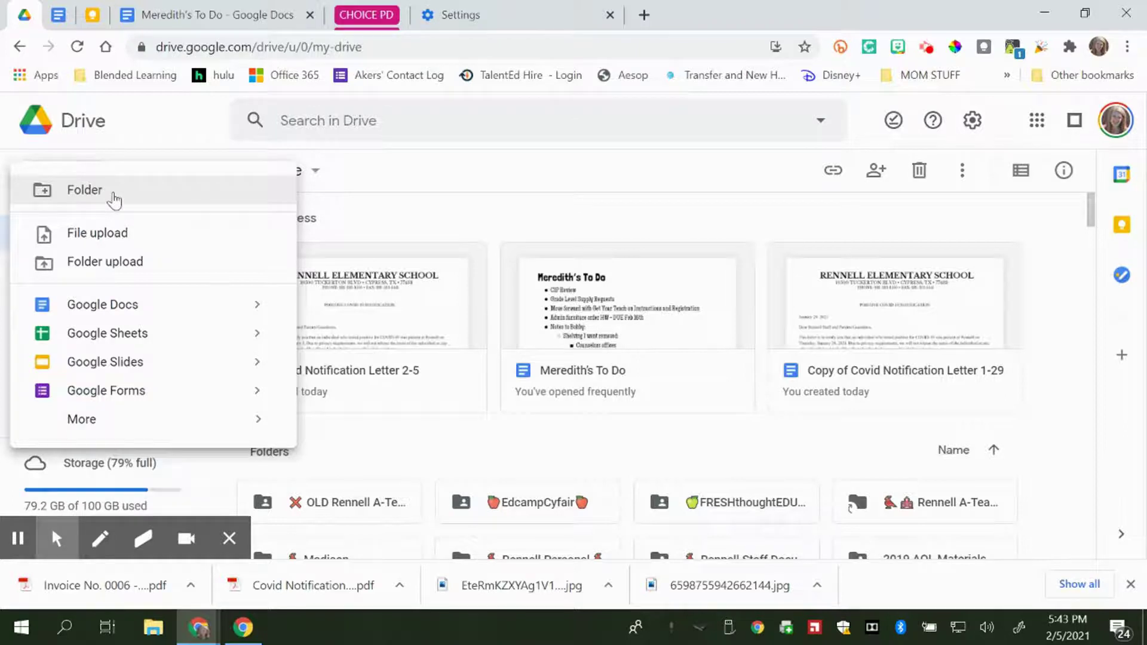
{"action": "left_click", "coordinate": [114, 200]}
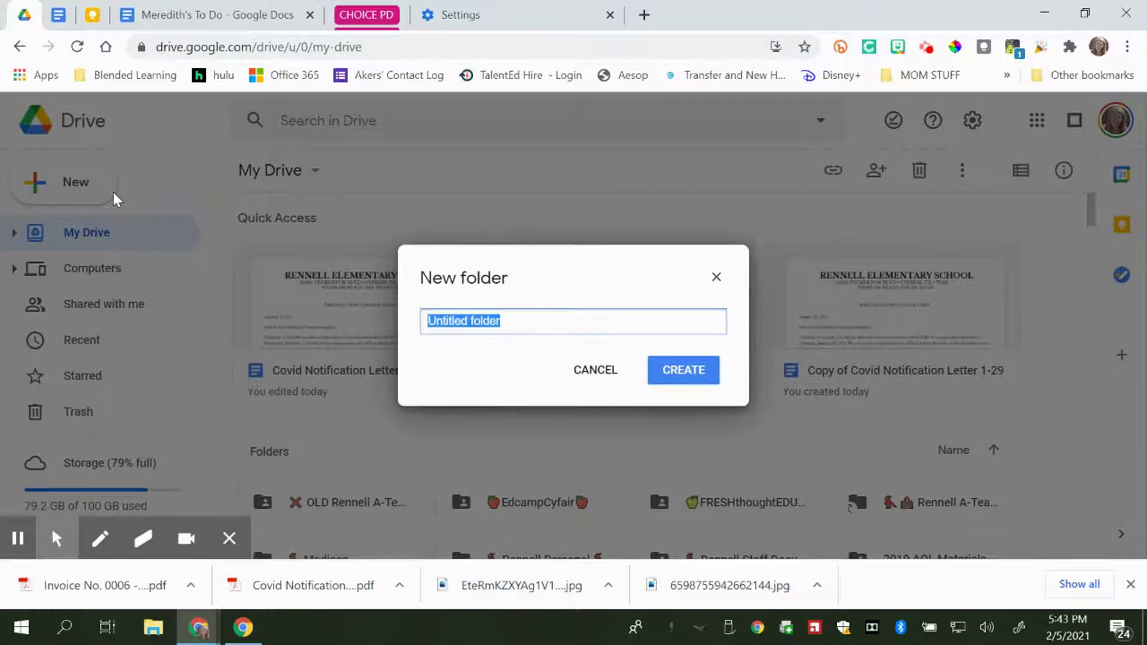
{"action": "type", "text": "Pictures"}
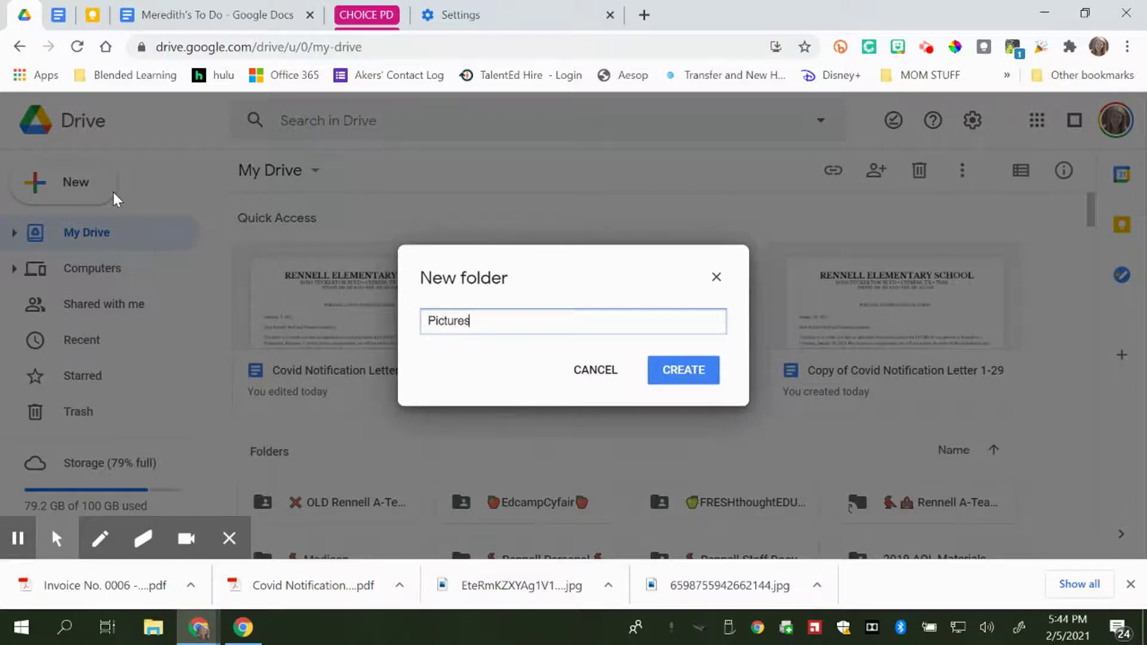
{"action": "key", "text": "Return"}
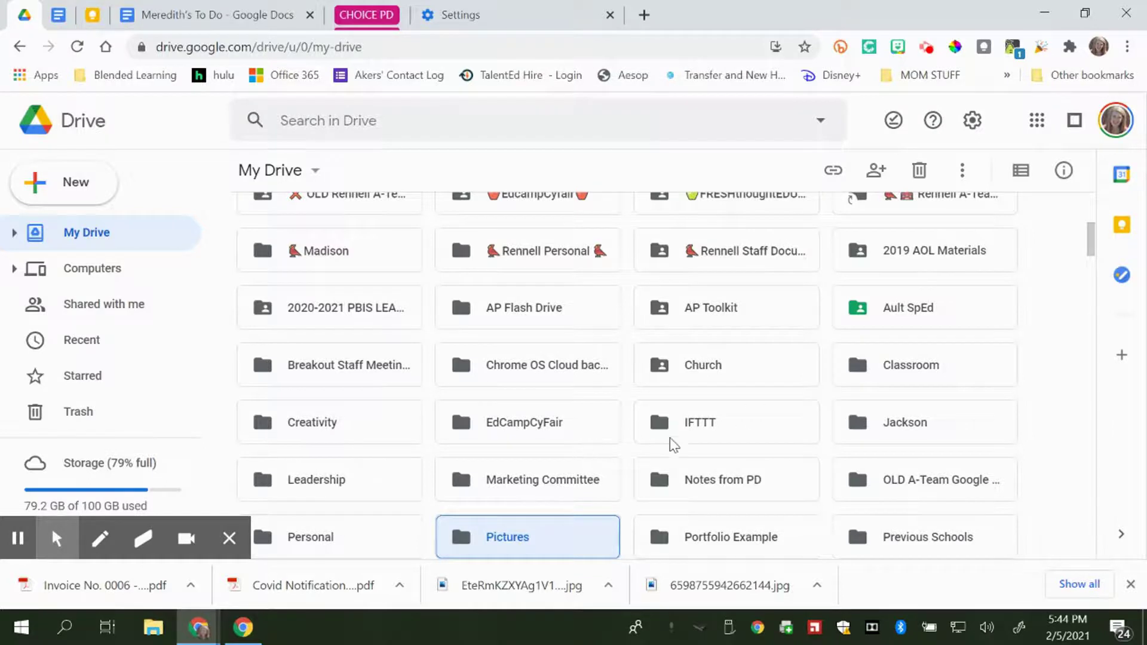
- Examine the folder order in My Drive, comparing the position of Pictures with that of the emoji-named folders
{"action": "scroll", "coordinate": [693, 418], "scroll_direction": "down", "scroll_amount": 9}
{"action": "scroll", "coordinate": [713, 453], "scroll_direction": "up", "scroll_amount": 6}
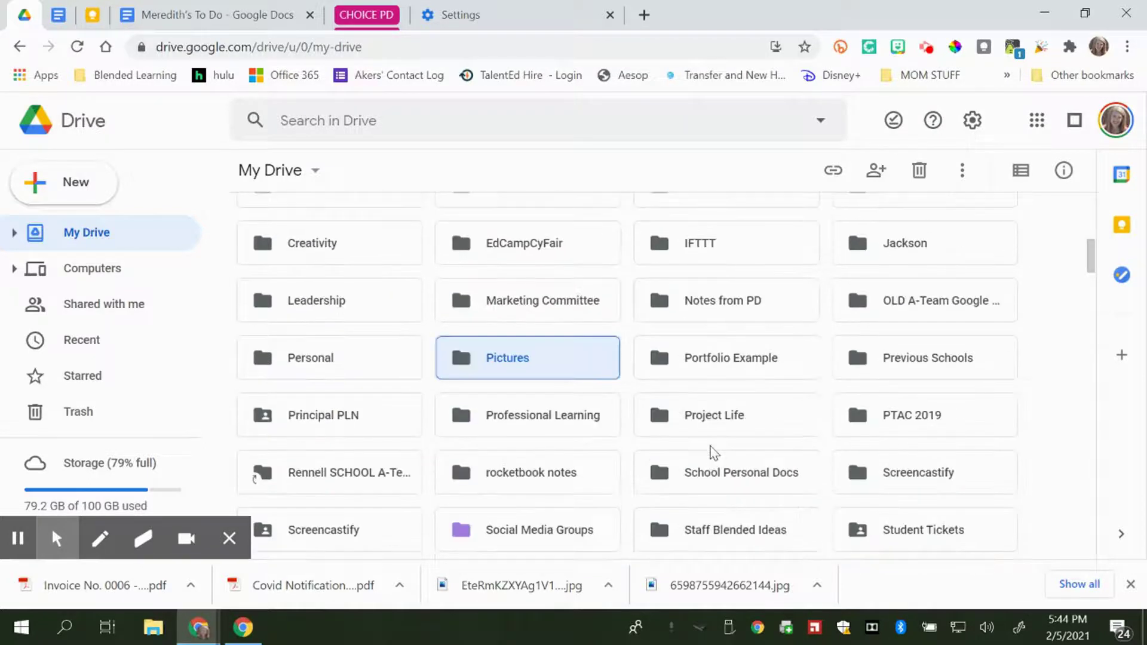
{"action": "scroll", "coordinate": [712, 453], "scroll_direction": "up", "scroll_amount": 5}
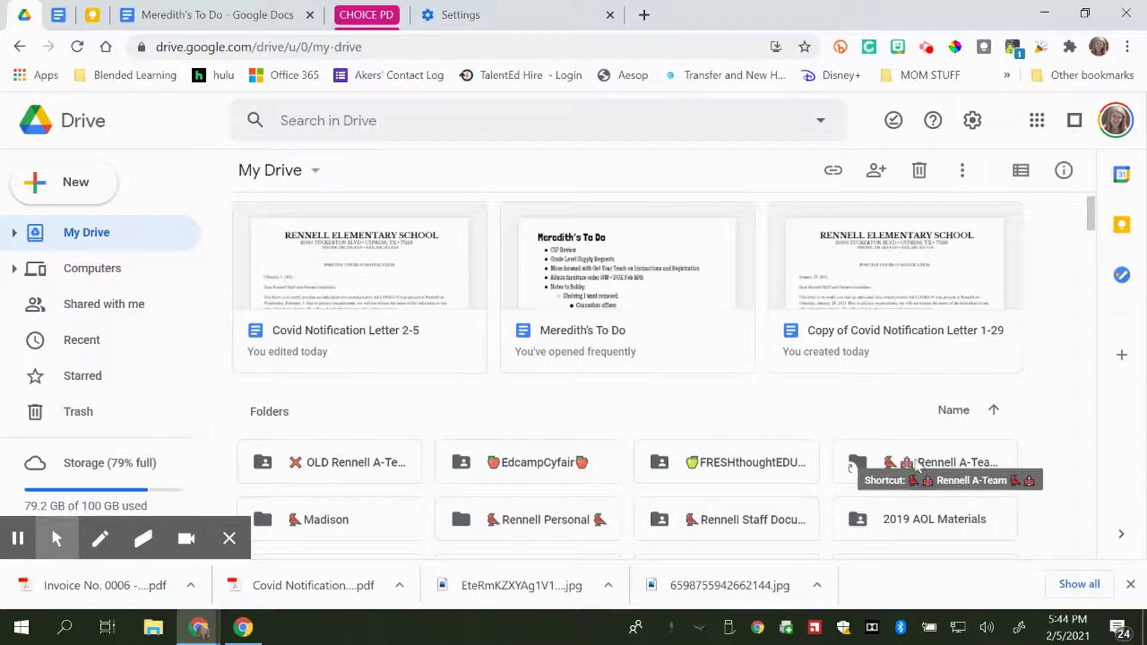
{"action": "scroll", "coordinate": [768, 378], "scroll_direction": "down", "scroll_amount": 5}
{"action": "scroll", "coordinate": [767, 379], "scroll_direction": "down", "scroll_amount": 6}
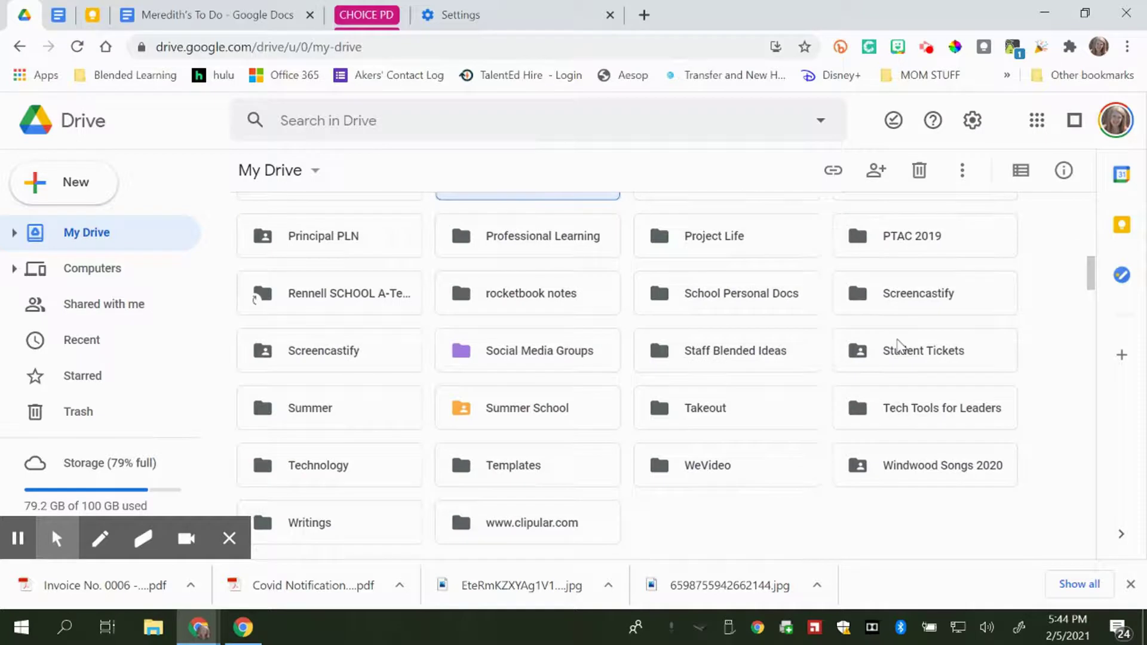
{"action": "scroll", "coordinate": [896, 345], "scroll_direction": "up", "scroll_amount": 10}
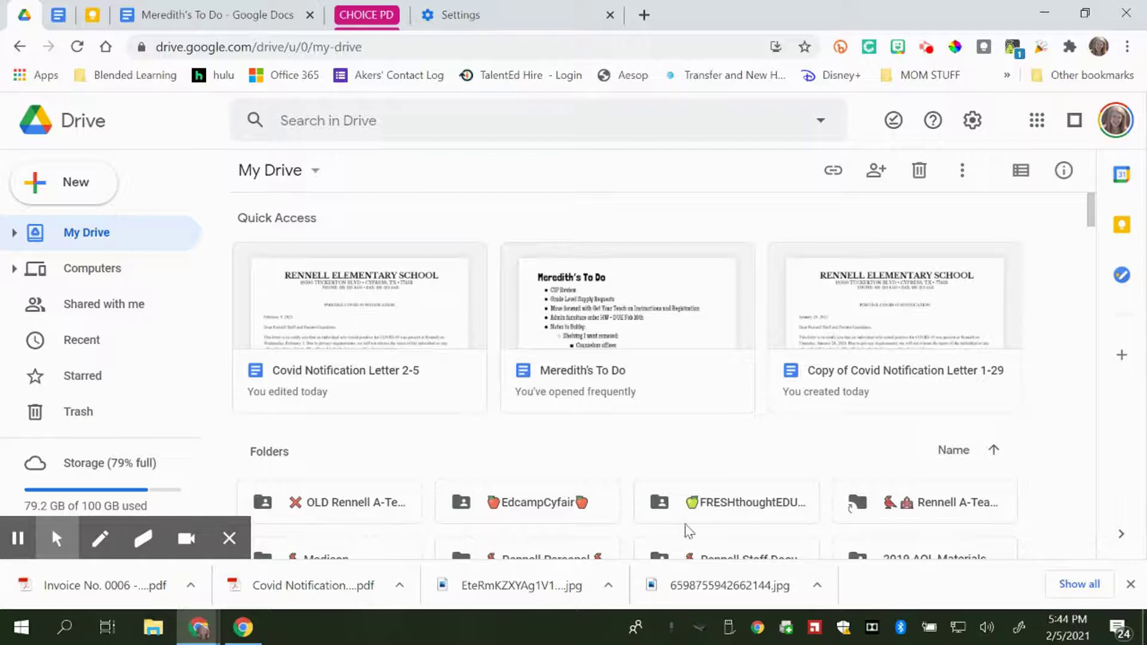
{"action": "scroll", "coordinate": [686, 532], "scroll_direction": "down", "scroll_amount": 3}
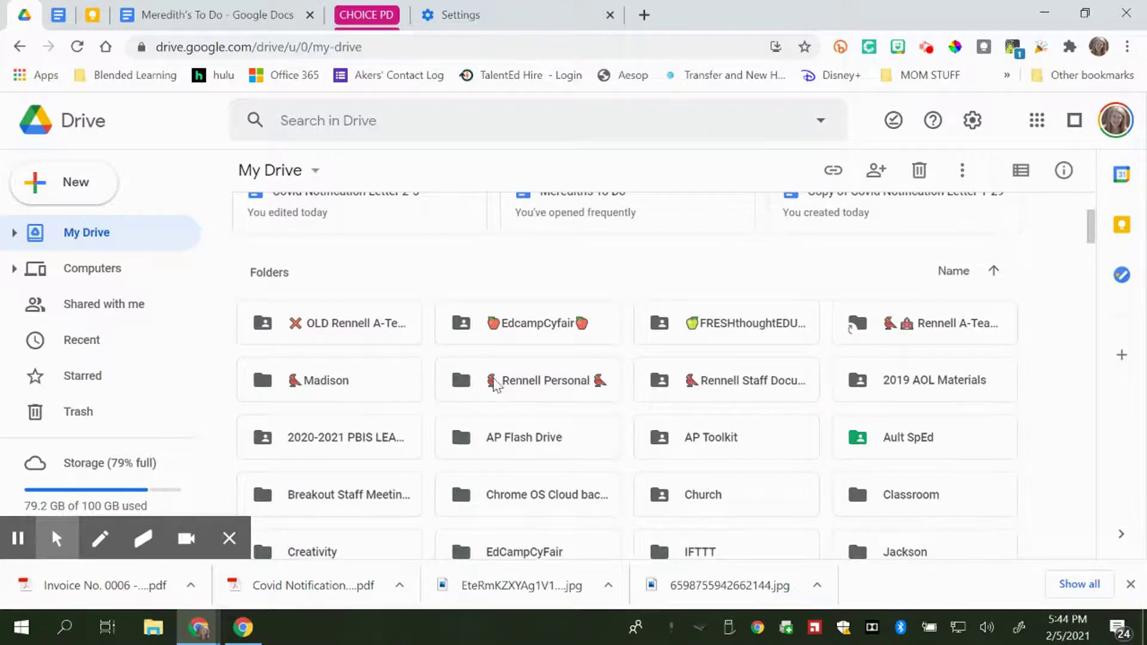
- Open emojipedia.com in a new tab and search it for bird
{"action": "left_click", "coordinate": [645, 14]}
{"action": "type", "text": "emojipedia.com"}
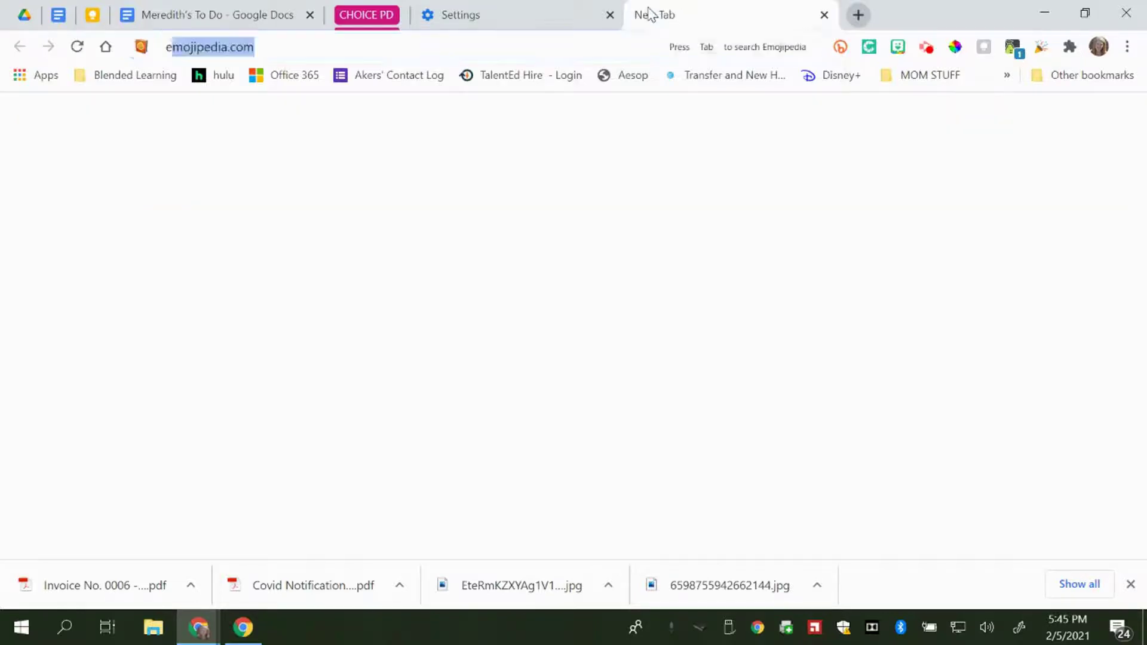
{"action": "key", "text": "Return"}
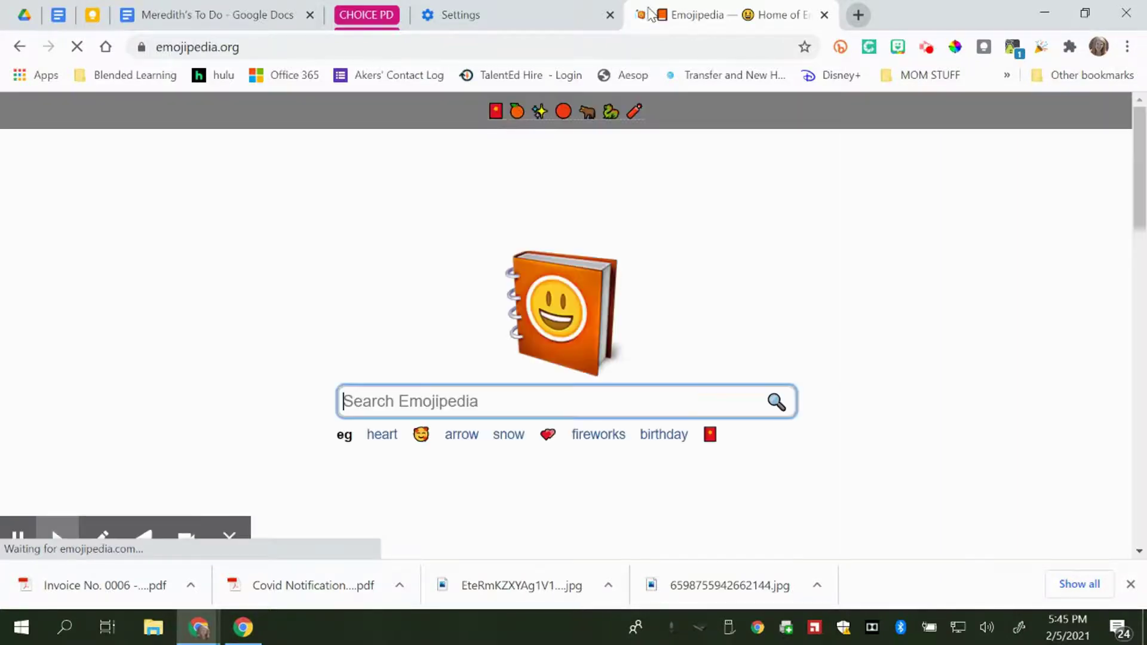
{"action": "left_click", "coordinate": [555, 395]}
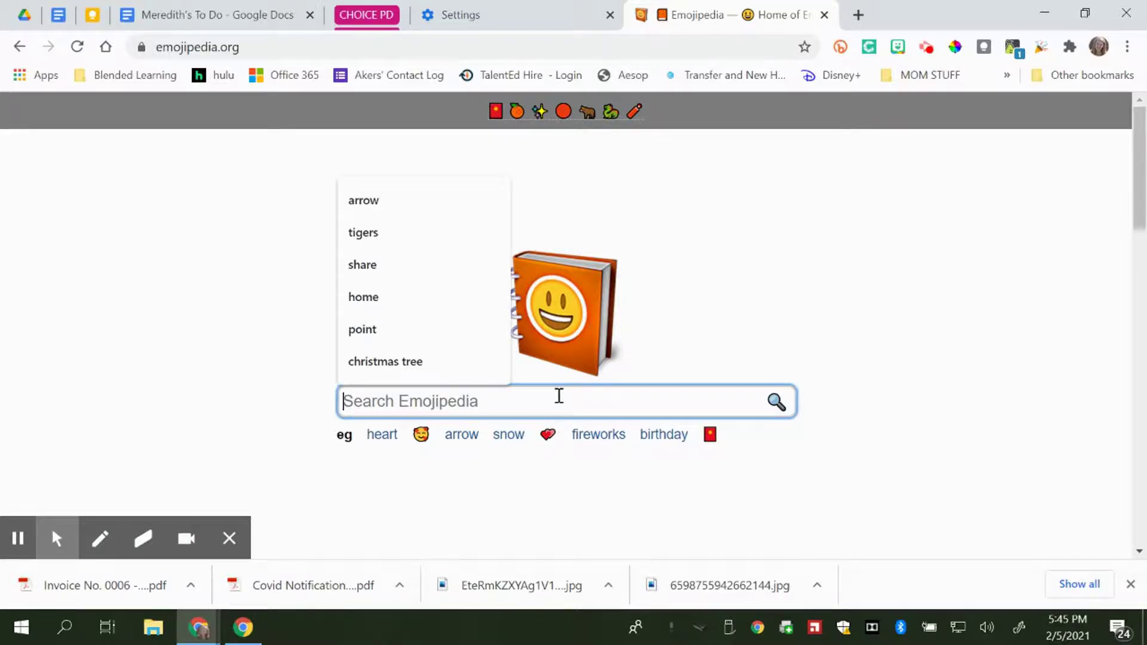
{"action": "type", "text": "bird"}
{"action": "key", "text": "Return"}
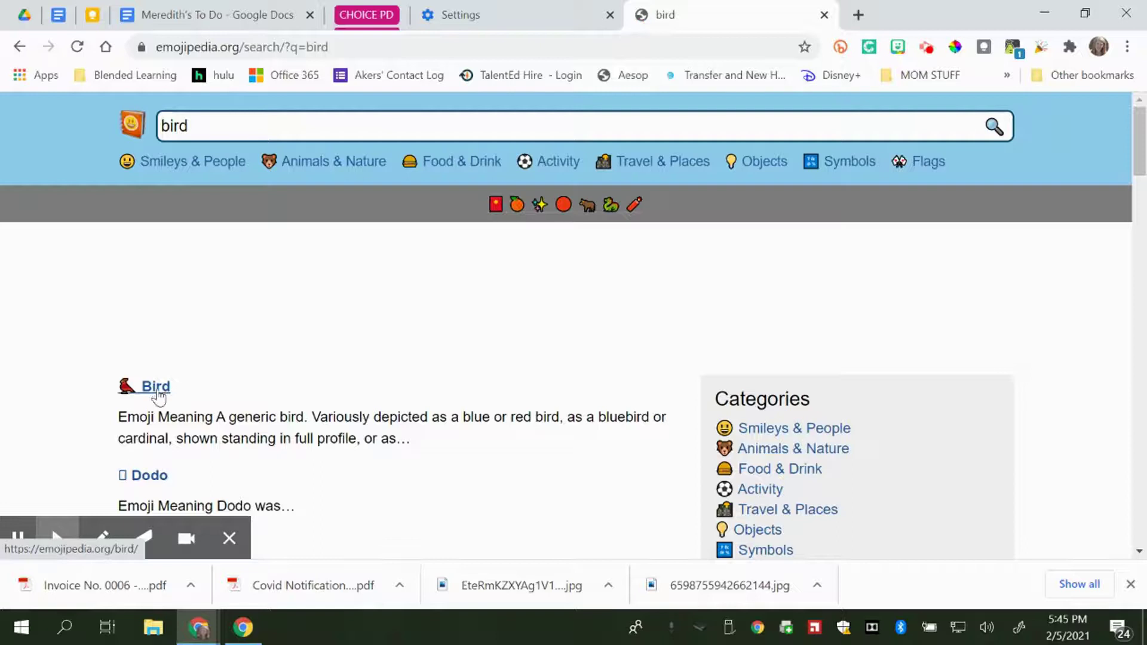
- Open the Bird emoji's page and copy the emoji
{"action": "left_click", "coordinate": [164, 392]}
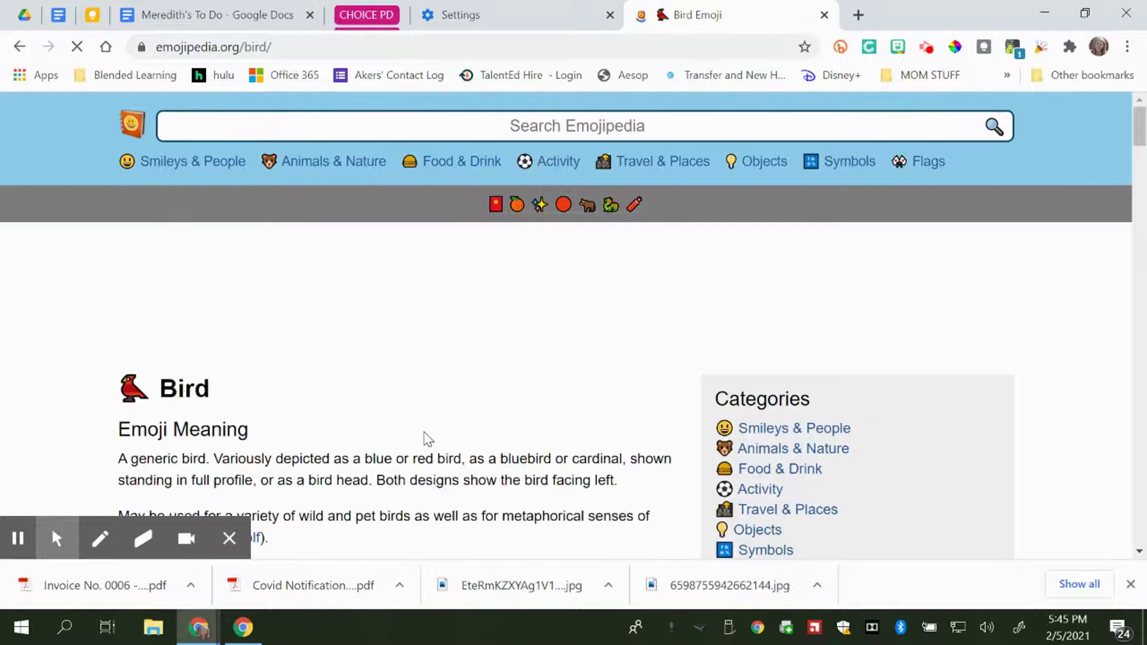
{"action": "scroll", "coordinate": [425, 437], "scroll_direction": "down", "scroll_amount": 5}
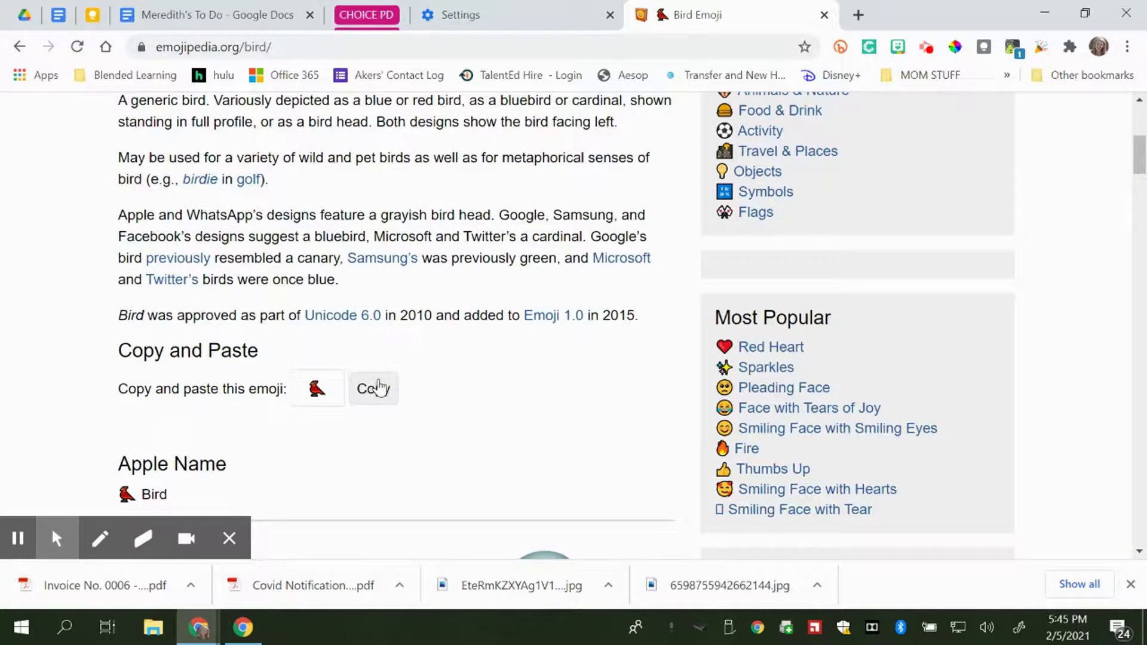
{"action": "left_click", "coordinate": [375, 388]}
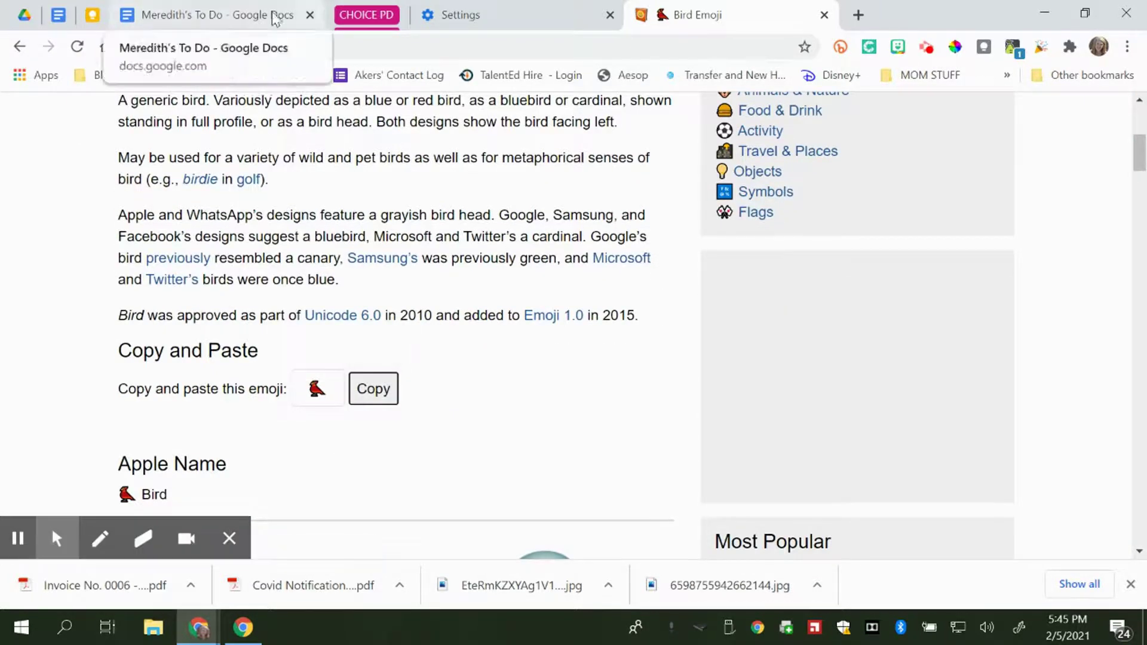
- Return to Google Drive and rename the Pictures folder, pasting the copied bird emoji in front of its name
{"action": "left_click", "coordinate": [24, 15]}
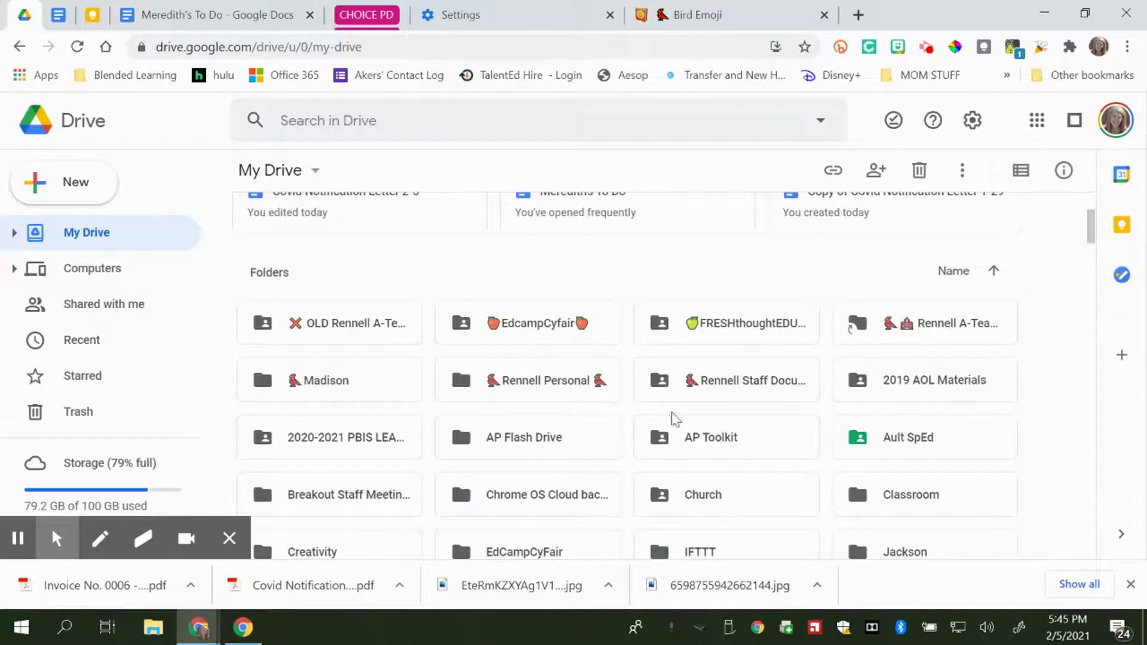
{"action": "scroll", "coordinate": [620, 473], "scroll_direction": "down", "scroll_amount": 3}
{"action": "left_click", "coordinate": [612, 475]}
{"action": "scroll", "coordinate": [612, 475], "scroll_direction": "down", "scroll_amount": 3}
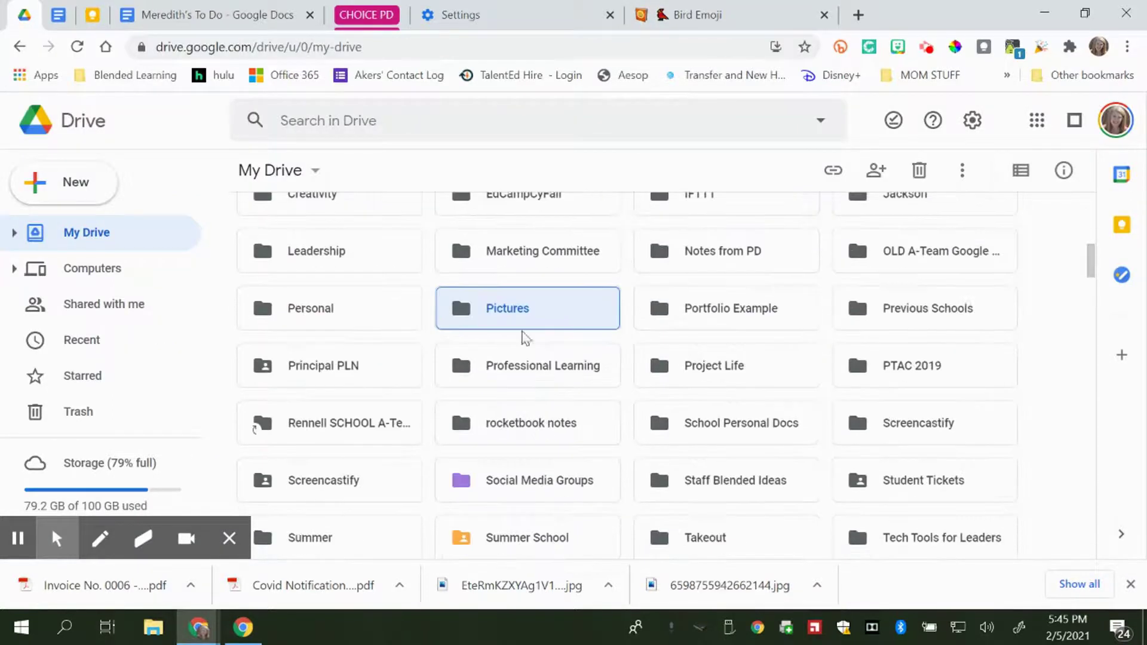
{"action": "right_click", "coordinate": [482, 324]}
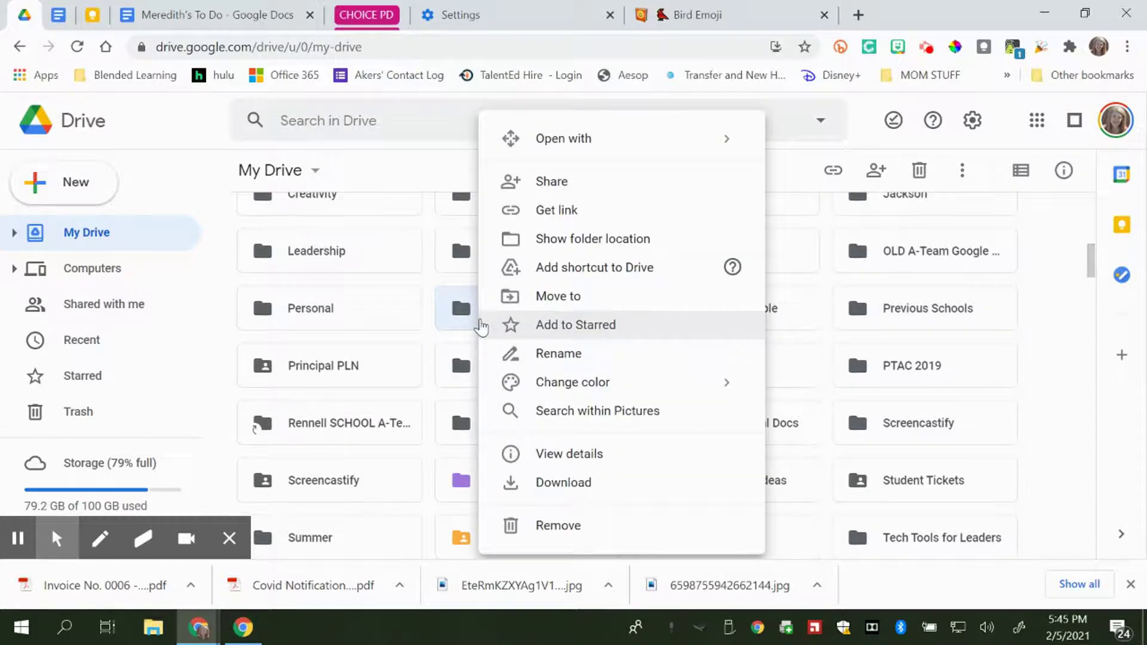
{"action": "left_click", "coordinate": [624, 359]}
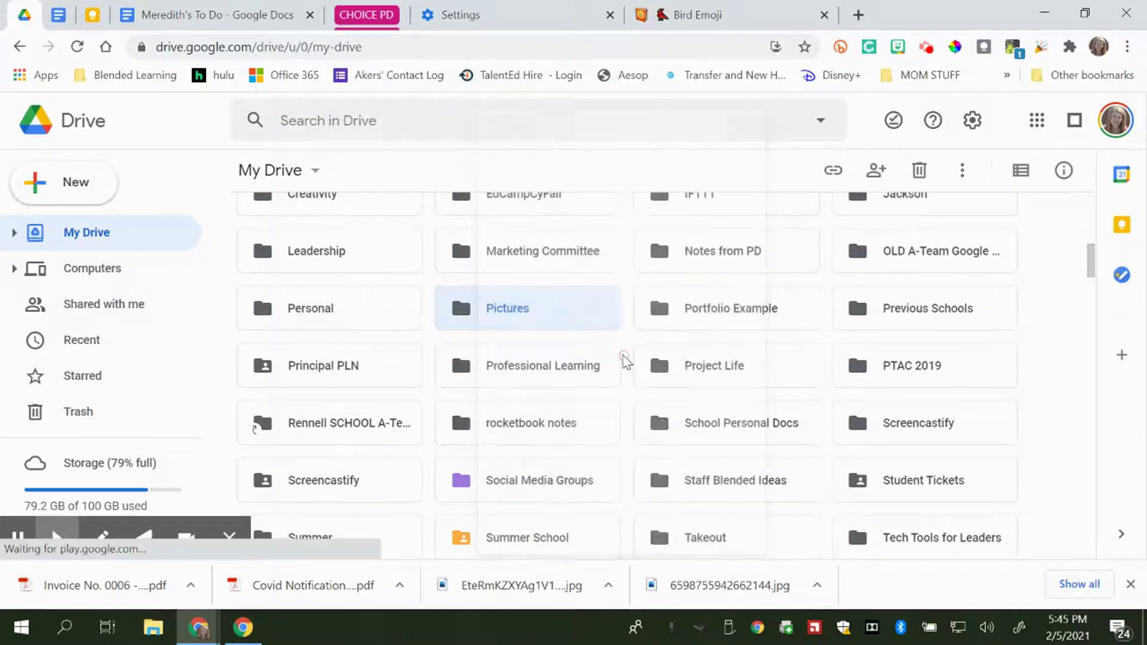
{"action": "key", "text": "Left"}
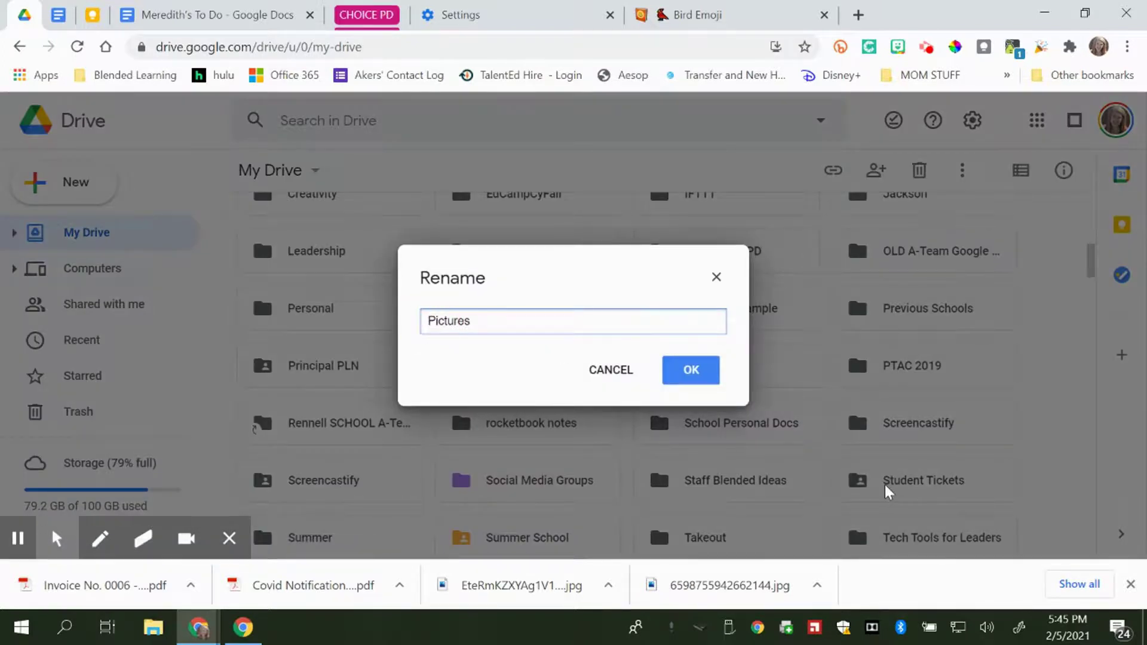
{"action": "key", "text": "ctrl+v"}
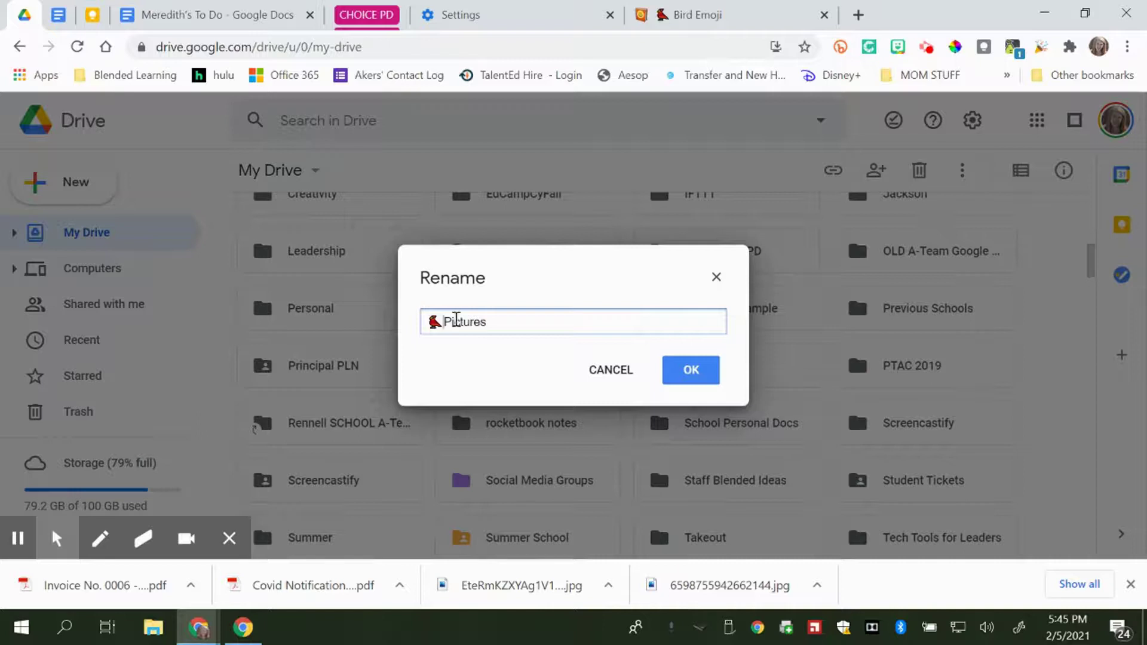
{"action": "right_click", "coordinate": [431, 322]}
{"action": "left_click", "coordinate": [429, 321]}
{"action": "left_click", "coordinate": [695, 371]}
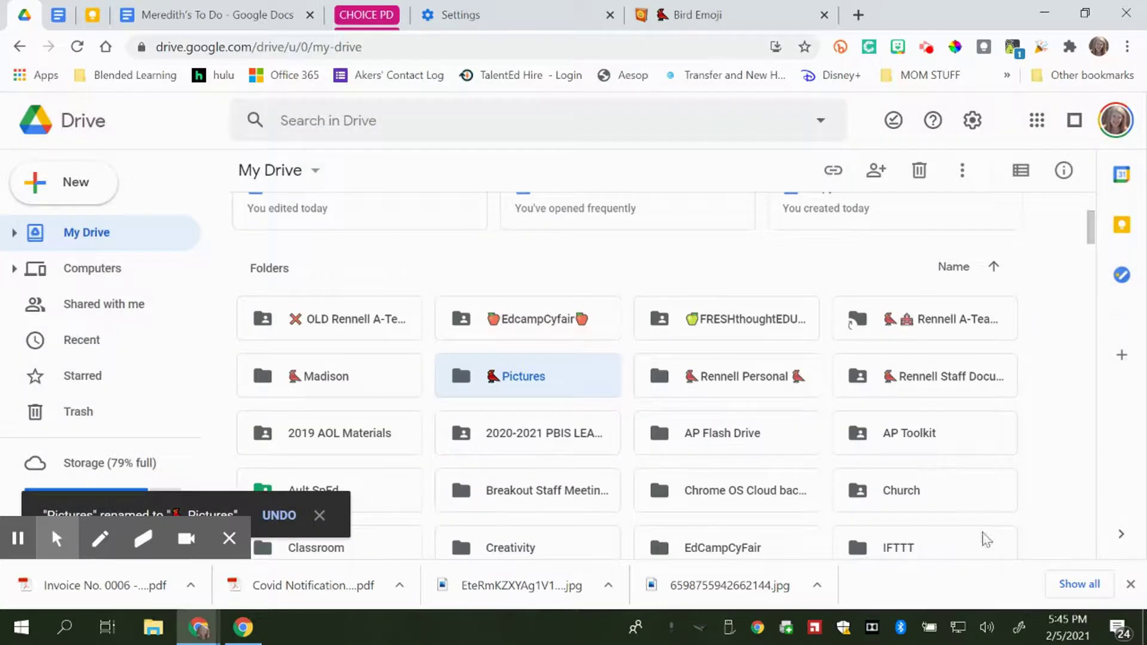
{"action": "scroll", "coordinate": [853, 475], "scroll_direction": "down", "scroll_amount": 12}
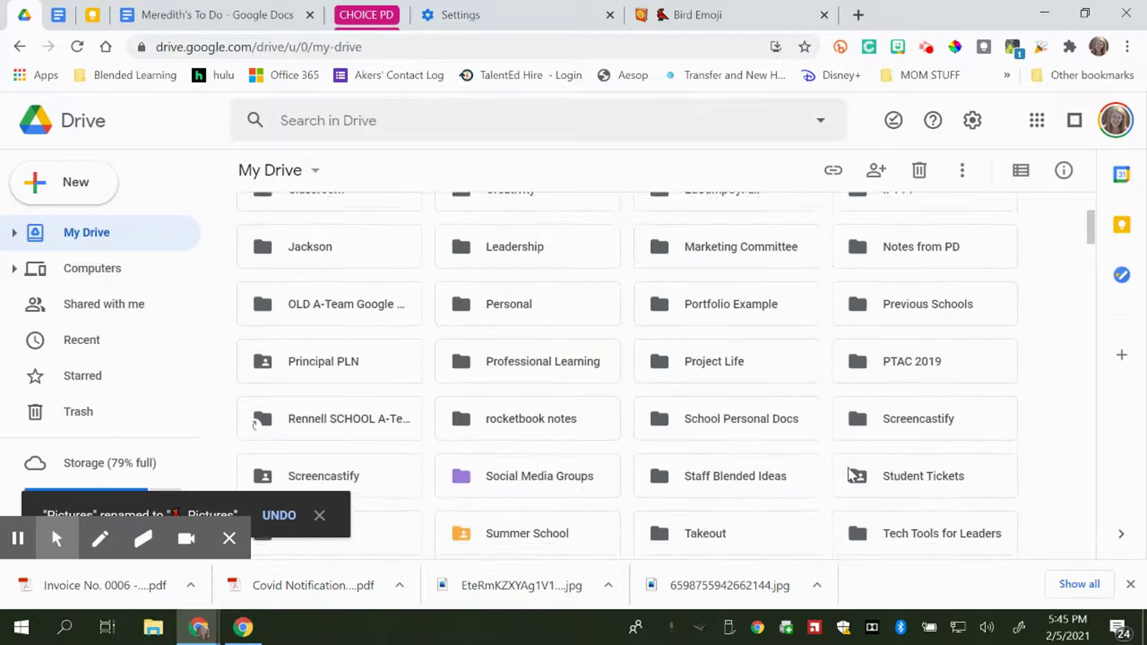
{"action": "scroll", "coordinate": [770, 445], "scroll_direction": "down", "scroll_amount": 2}
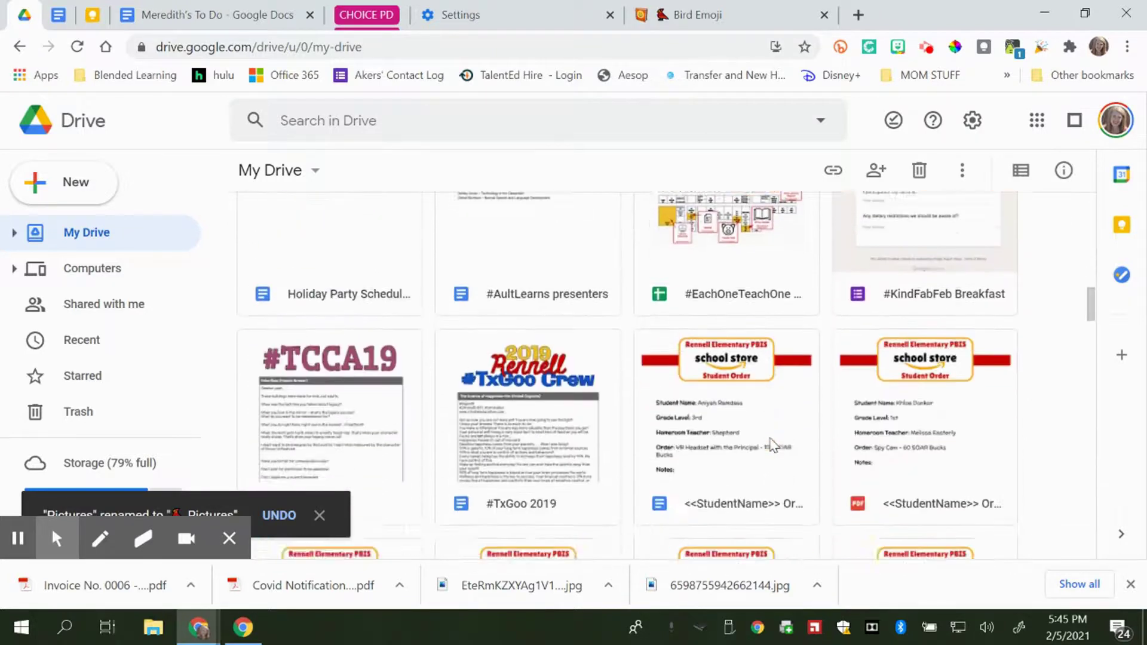
{"action": "scroll", "coordinate": [770, 446], "scroll_direction": "up", "scroll_amount": 15}
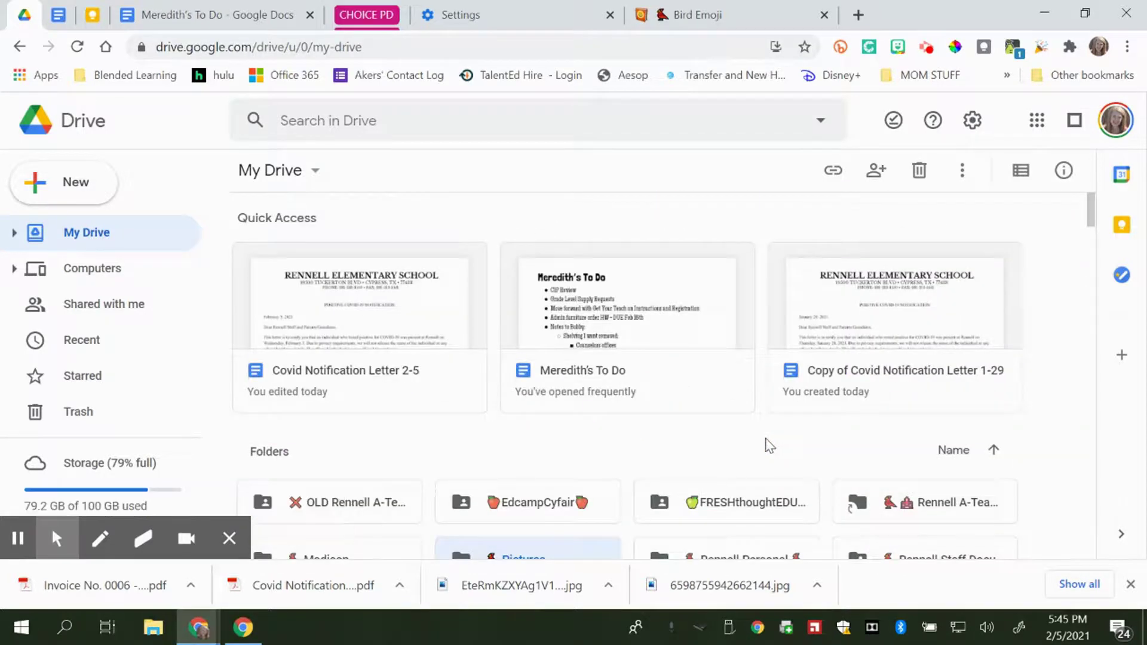
- Check where the renamed Pictures folder sits among the folders in My Drive
{"action": "scroll", "coordinate": [765, 442], "scroll_direction": "down", "scroll_amount": 3}
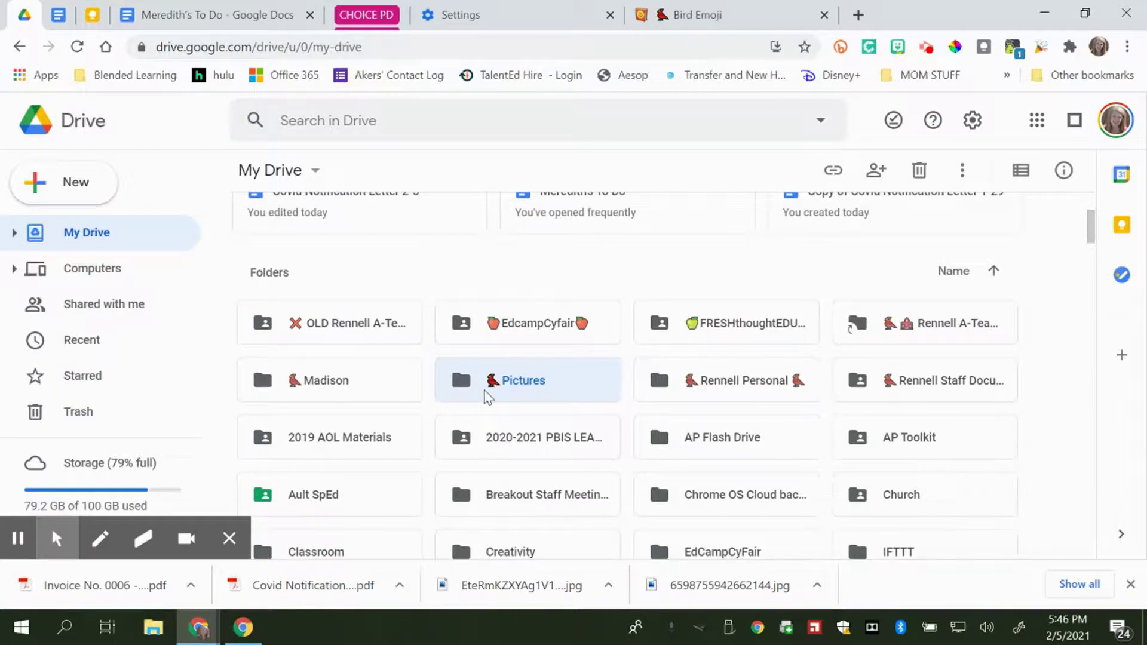
{"action": "scroll", "coordinate": [477, 370], "scroll_direction": "up", "scroll_amount": 3}
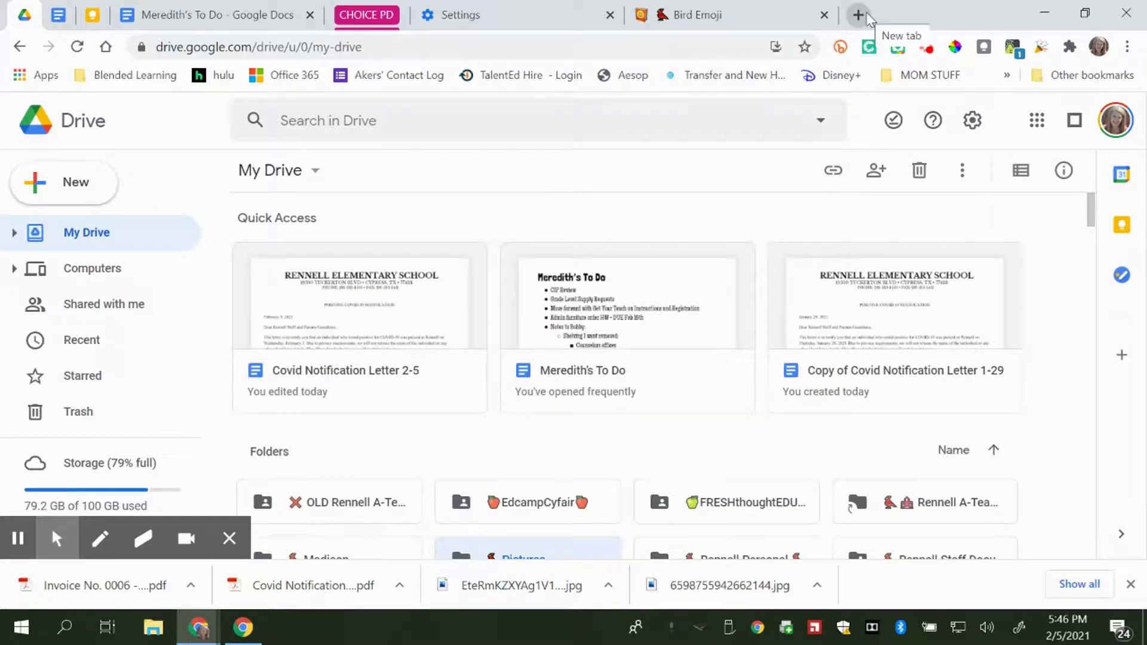
- Expand the CHOICE PD tab group, open the Quick Class Poll form's editing page and review its multiple-choice question with options A to D
{"action": "left_click", "coordinate": [346, 17]}
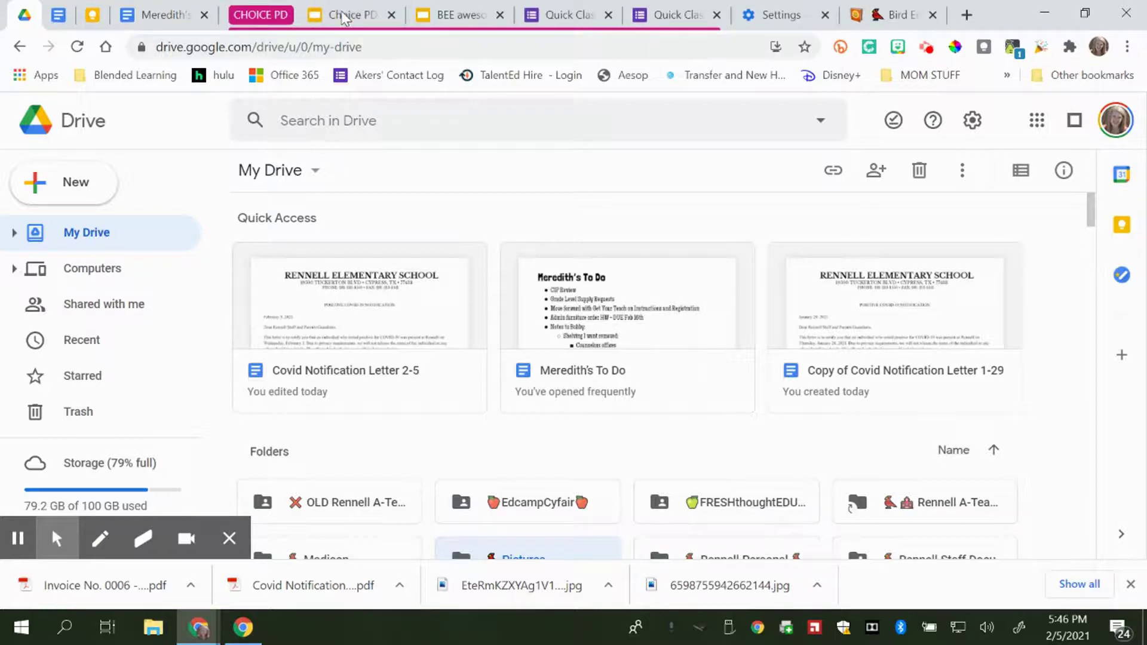
{"action": "left_click", "coordinate": [559, 14]}
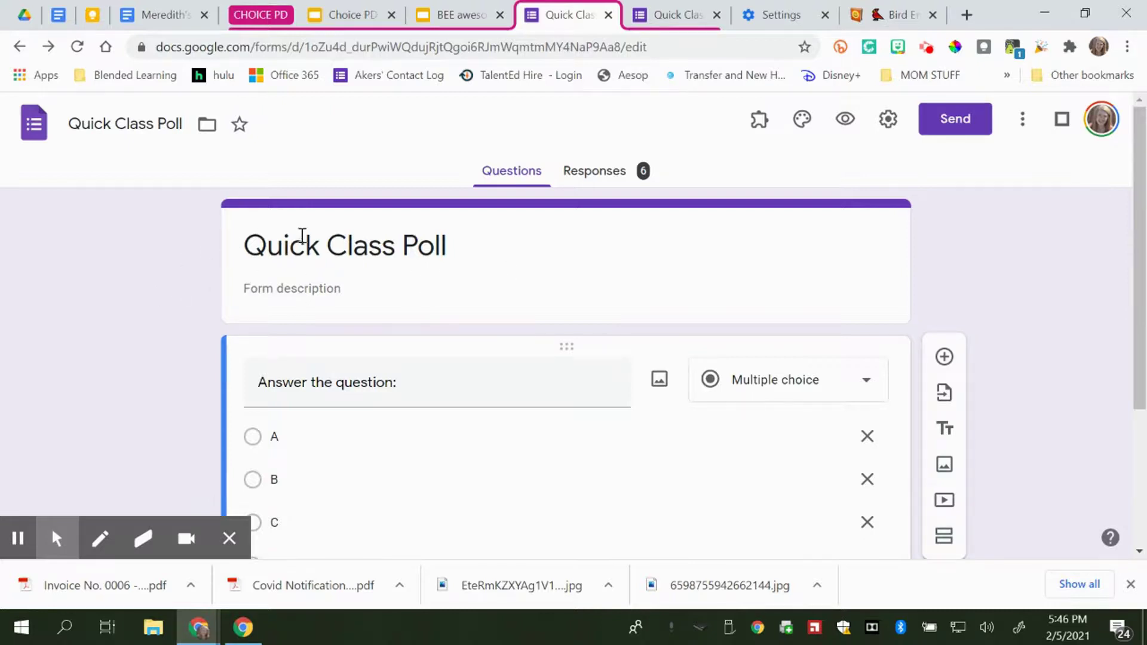
{"action": "scroll", "coordinate": [174, 333], "scroll_direction": "down", "scroll_amount": 4}
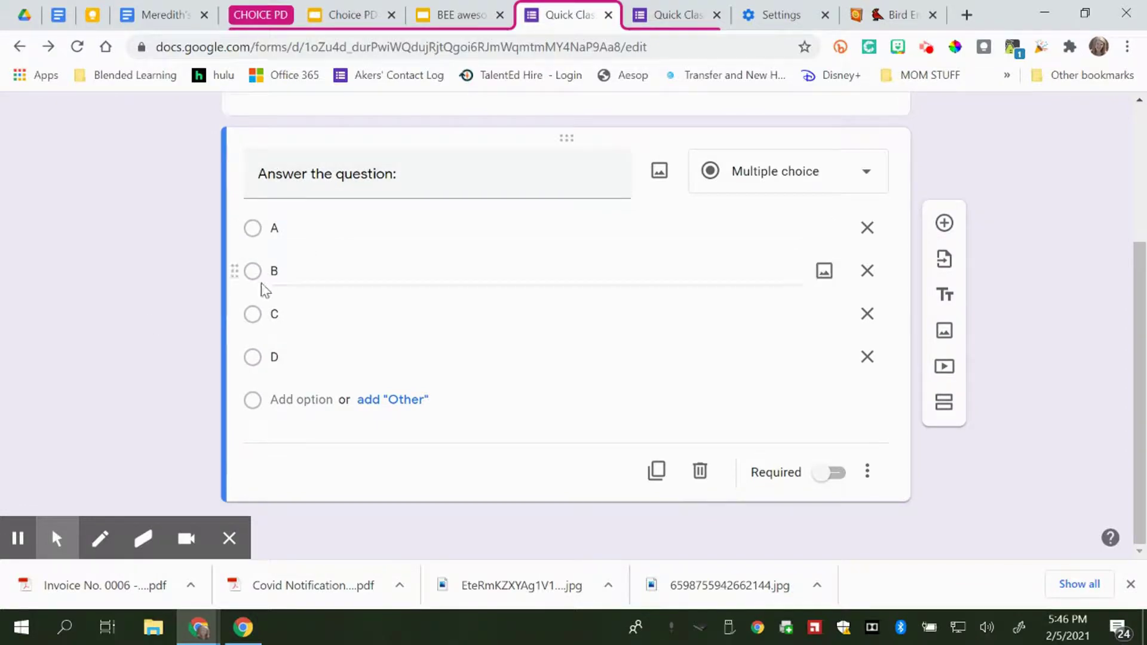
{"action": "scroll", "coordinate": [194, 358], "scroll_direction": "up", "scroll_amount": 4}
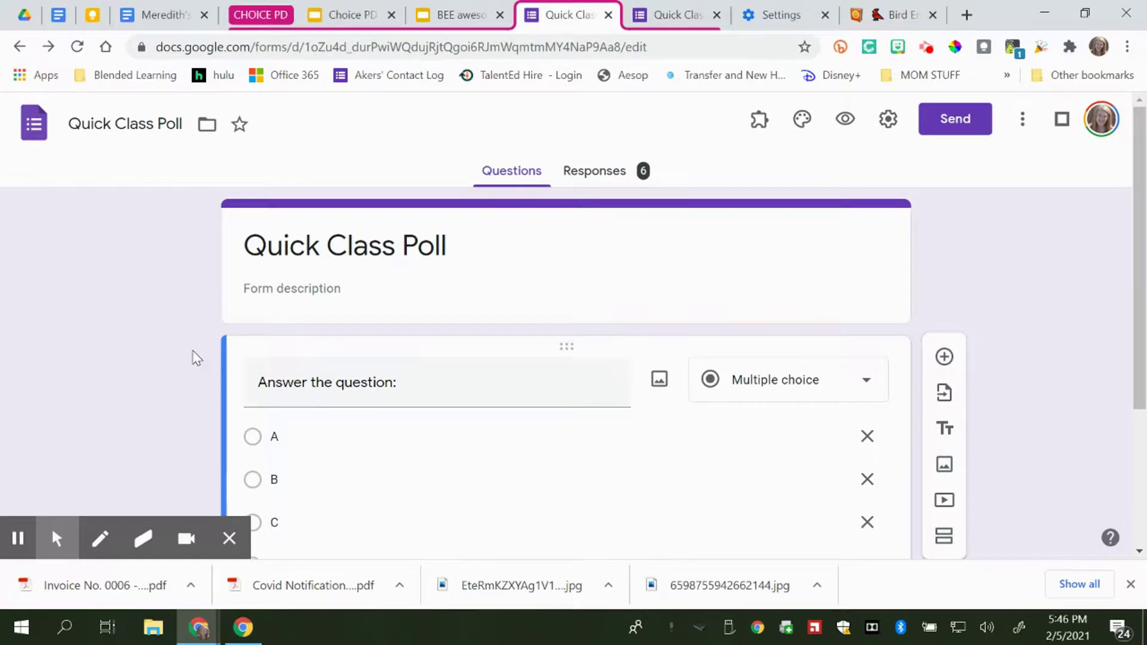
- Review the Quick Class Poll's response summary and its pie chart of answers
{"action": "left_click", "coordinate": [589, 179]}
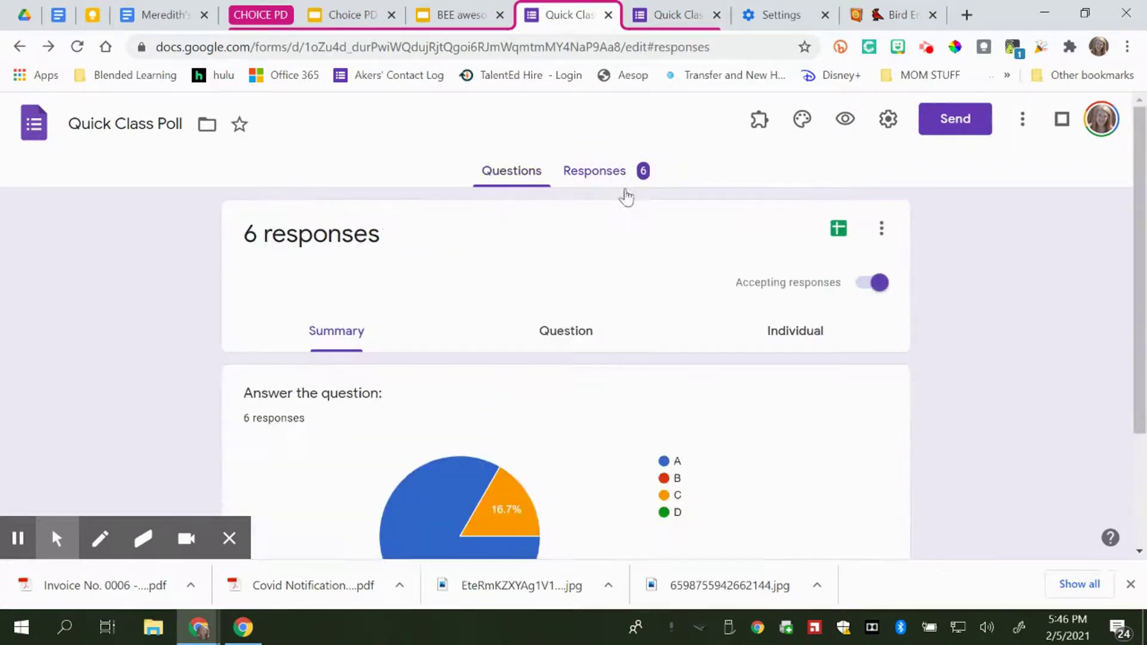
{"action": "left_click", "coordinate": [514, 179]}
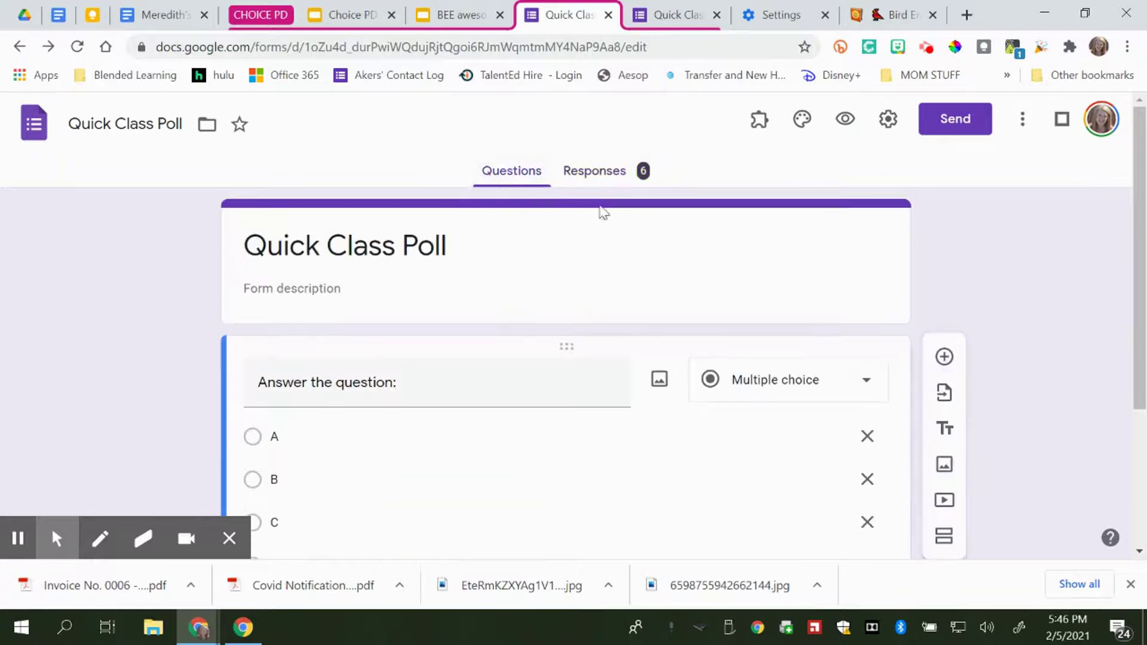
{"action": "left_click", "coordinate": [613, 175]}
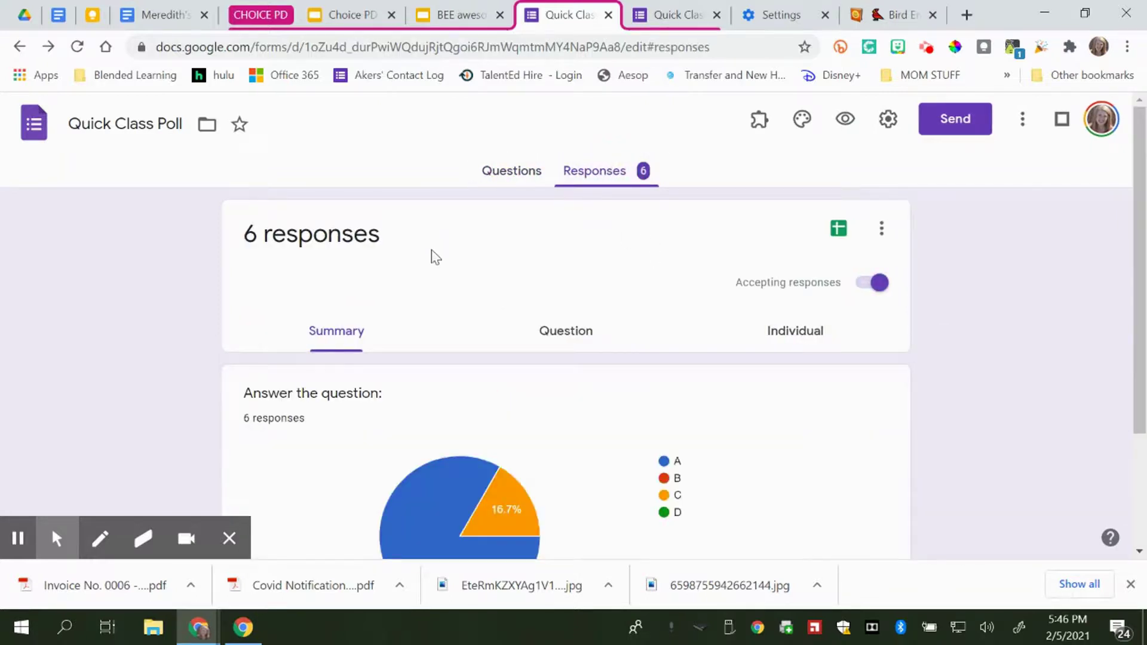
{"action": "scroll", "coordinate": [527, 331], "scroll_direction": "down", "scroll_amount": 3}
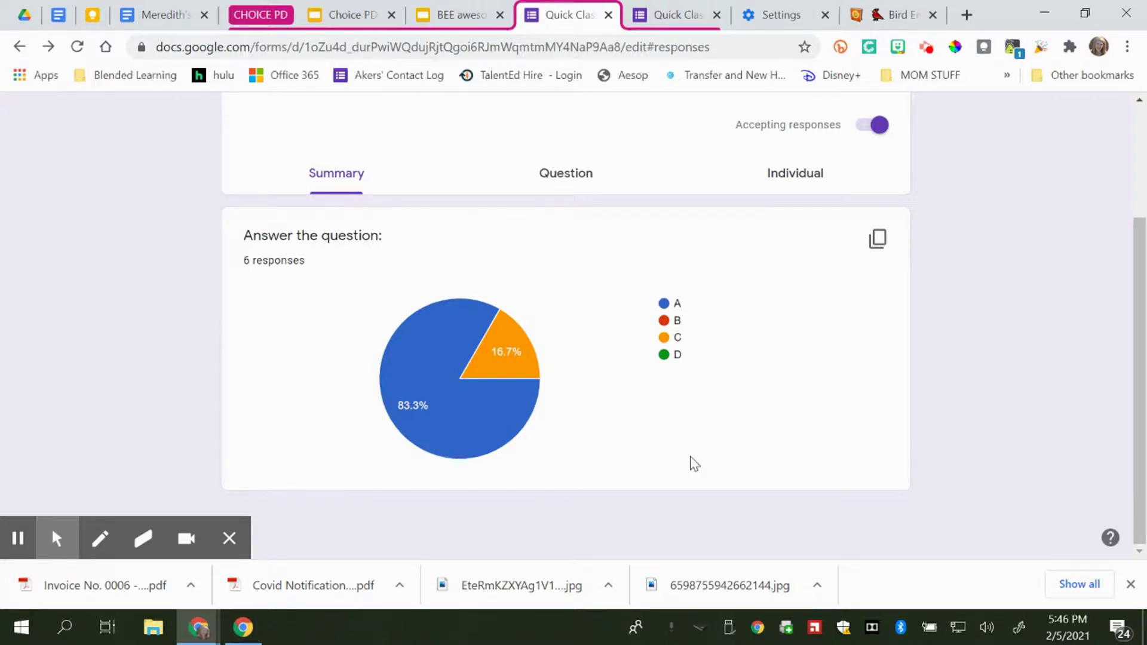
{"action": "scroll", "coordinate": [684, 459], "scroll_direction": "up", "scroll_amount": 3}
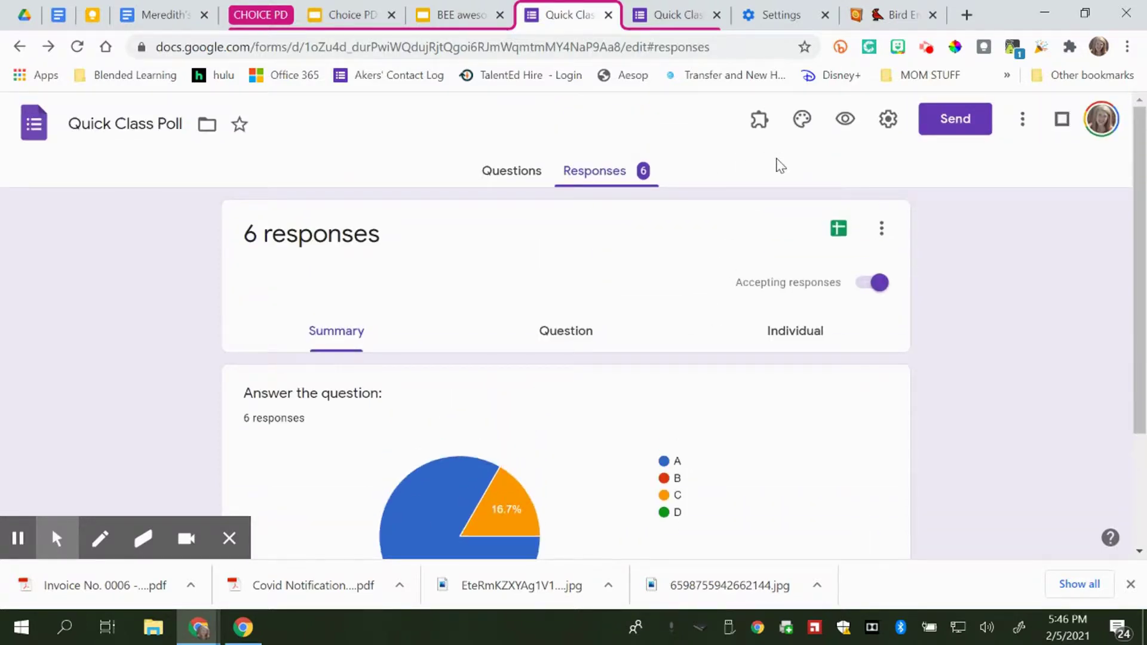
- Delete all responses from the Quick Class Poll and confirm the deletion
{"action": "left_click", "coordinate": [884, 229]}
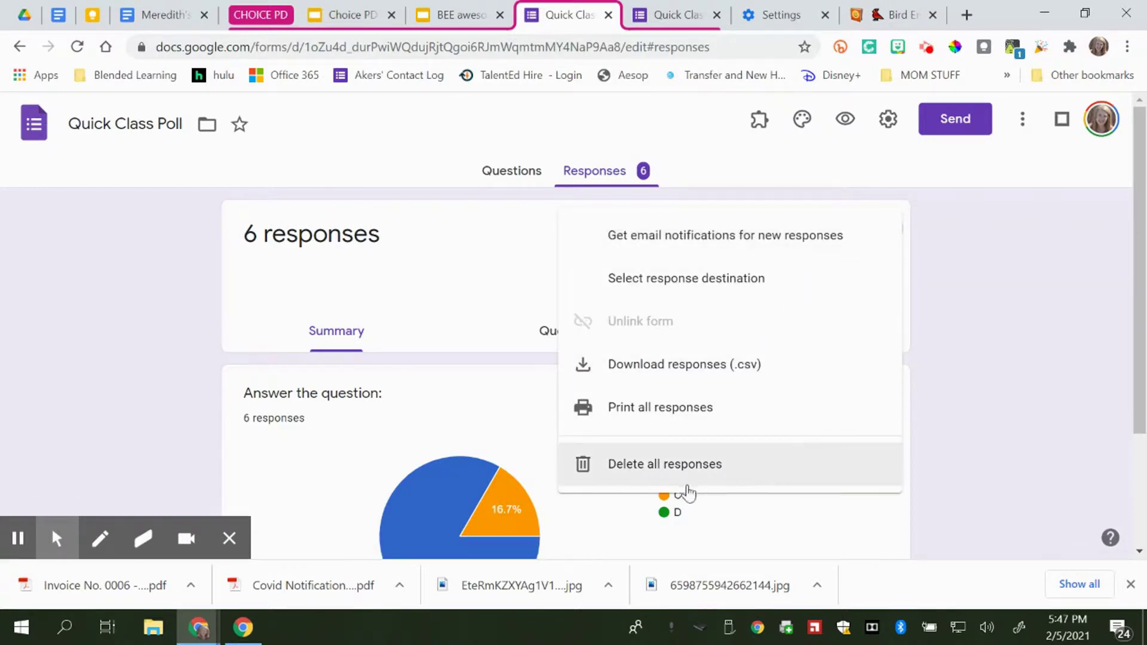
{"action": "left_click", "coordinate": [737, 482]}
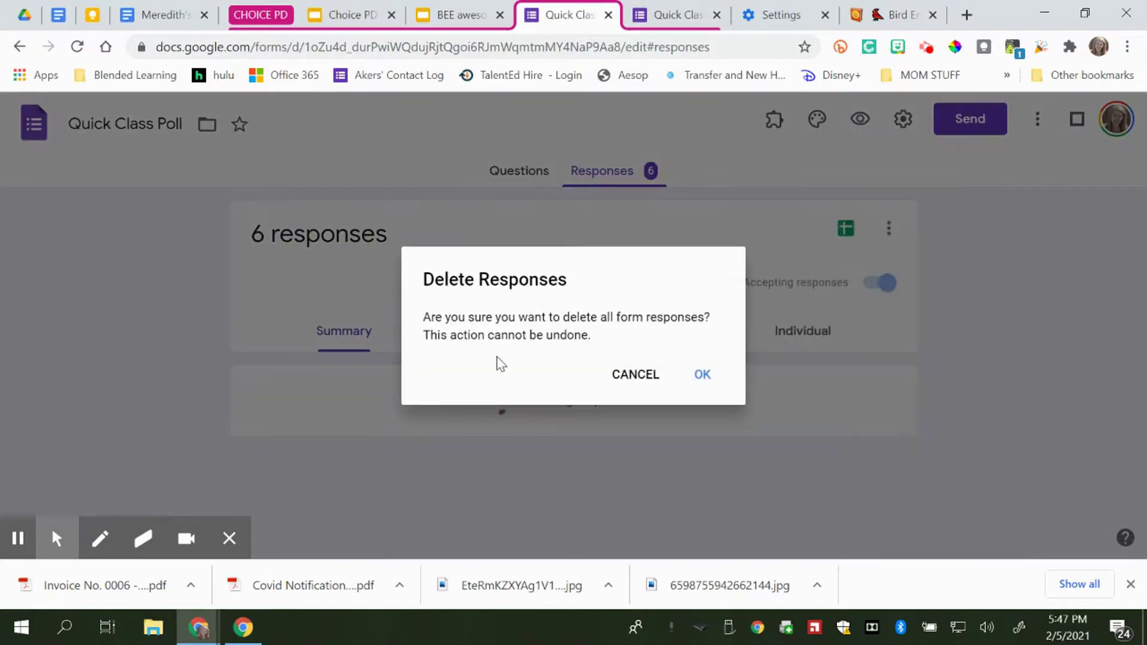
{"action": "left_click", "coordinate": [697, 384]}
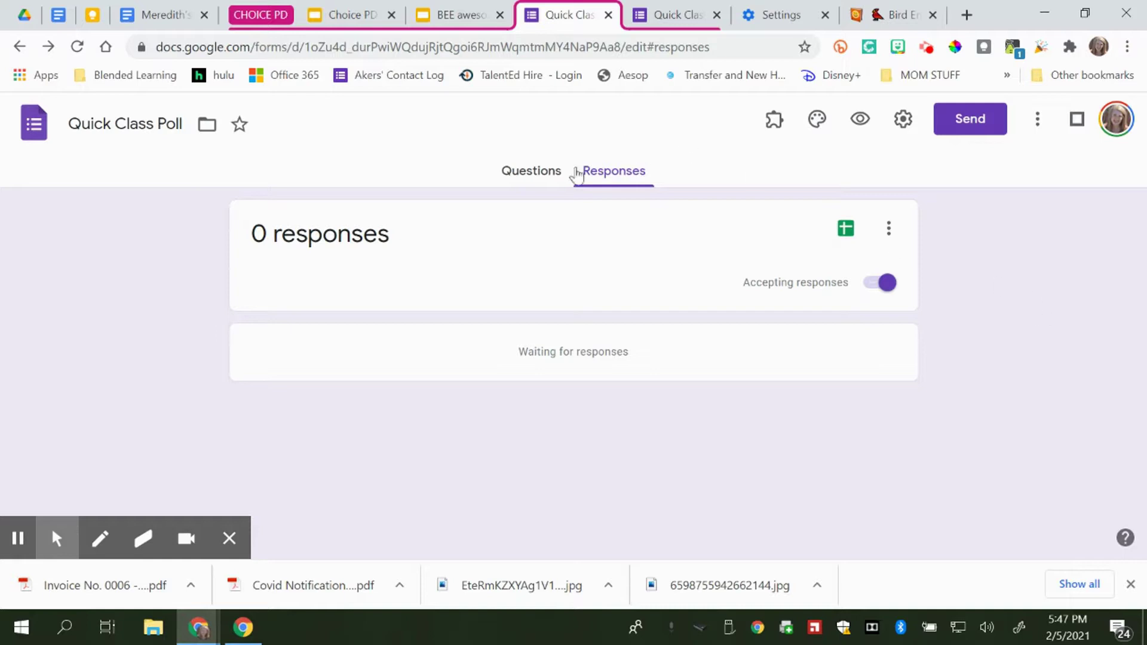
- Check the poll's question and its cleared responses, finishing on the questions view
{"action": "left_click", "coordinate": [545, 175]}
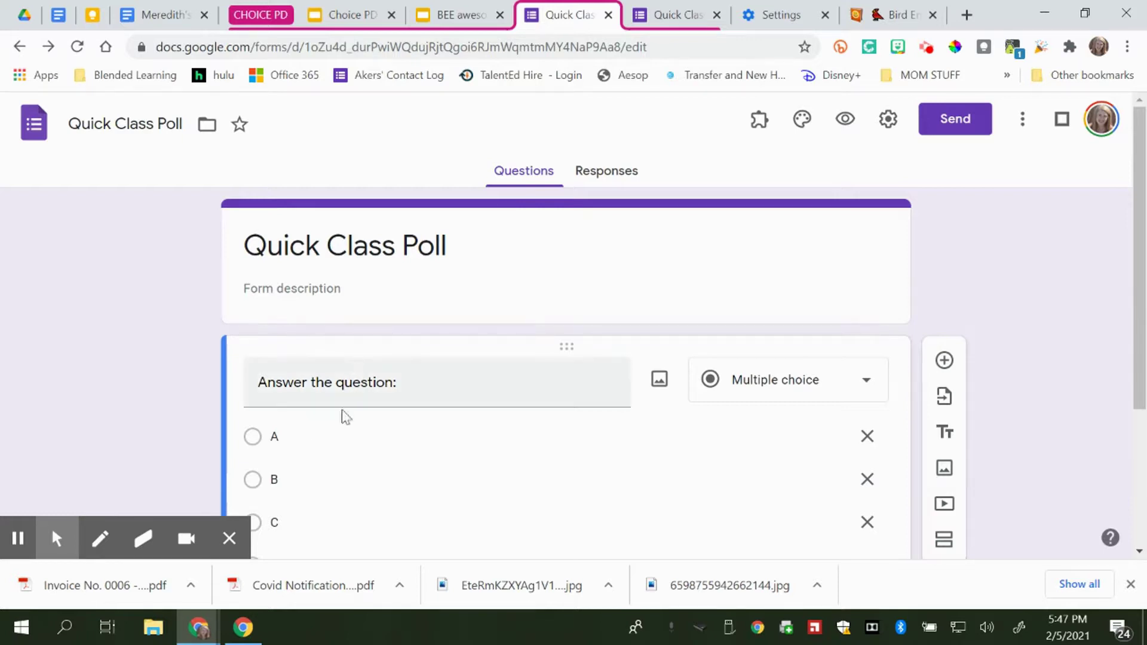
{"action": "left_click", "coordinate": [616, 173]}
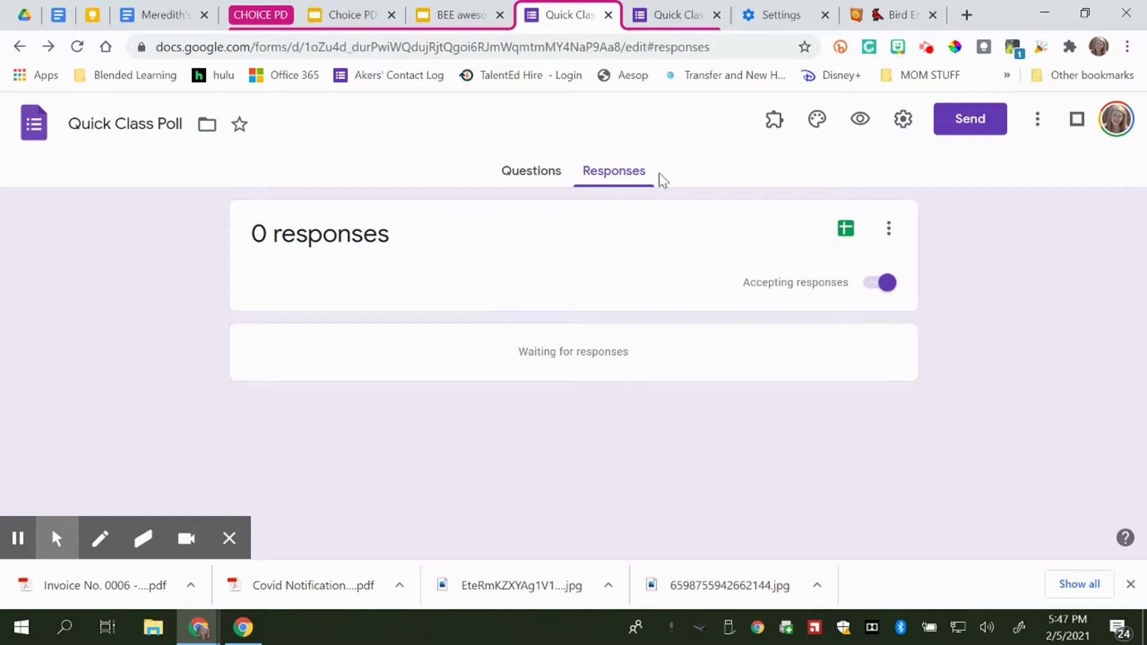
{"action": "left_click", "coordinate": [511, 179]}
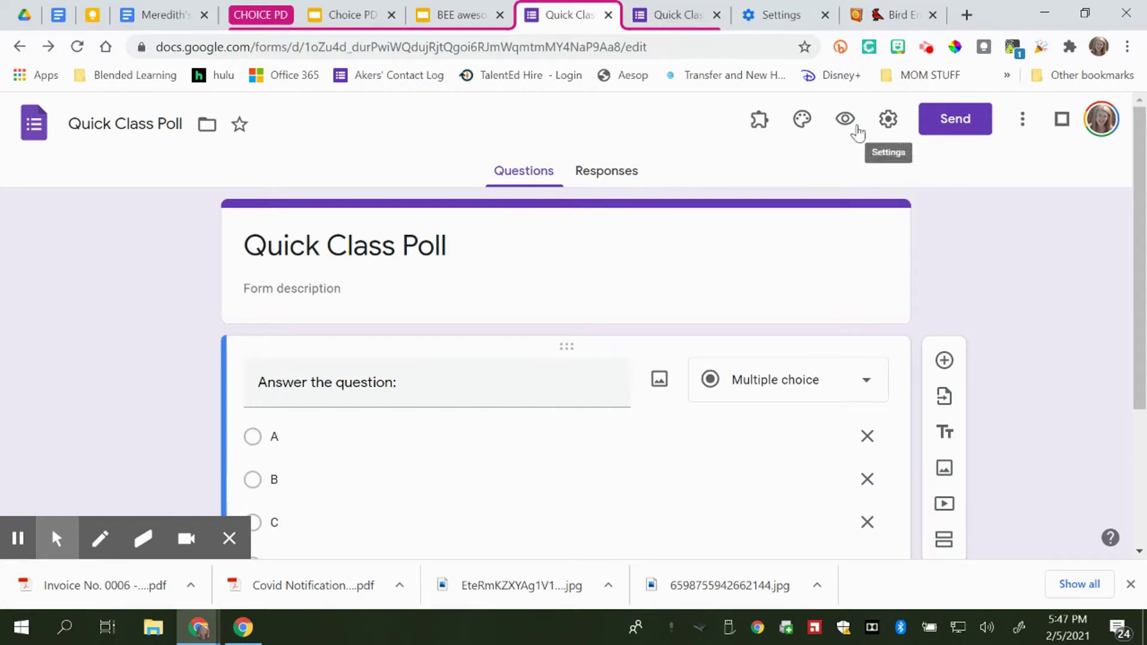
- Open the poll's send options and display its shareable link
{"action": "left_click", "coordinate": [629, 48]}
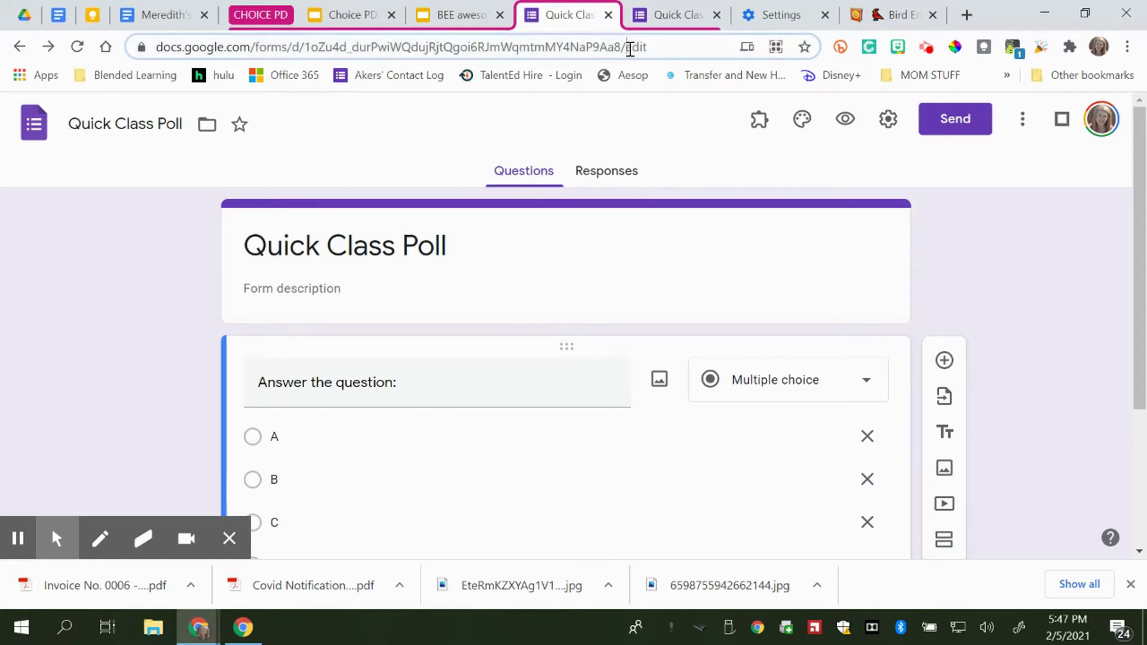
{"action": "left_click", "coordinate": [952, 123]}
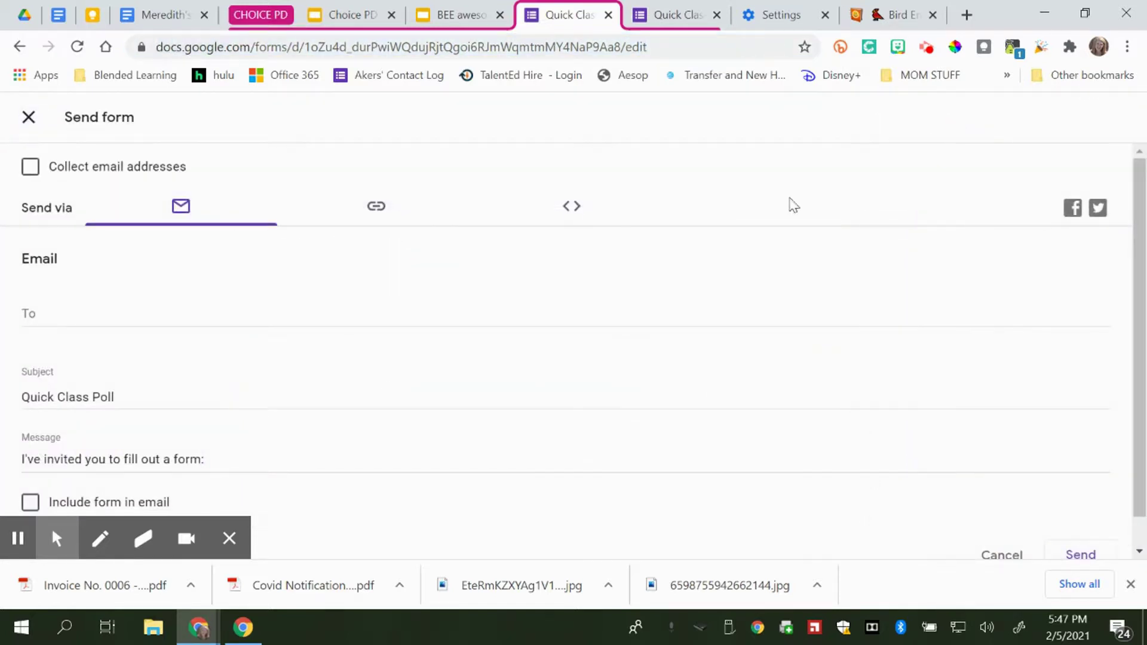
{"action": "left_click", "coordinate": [380, 209]}
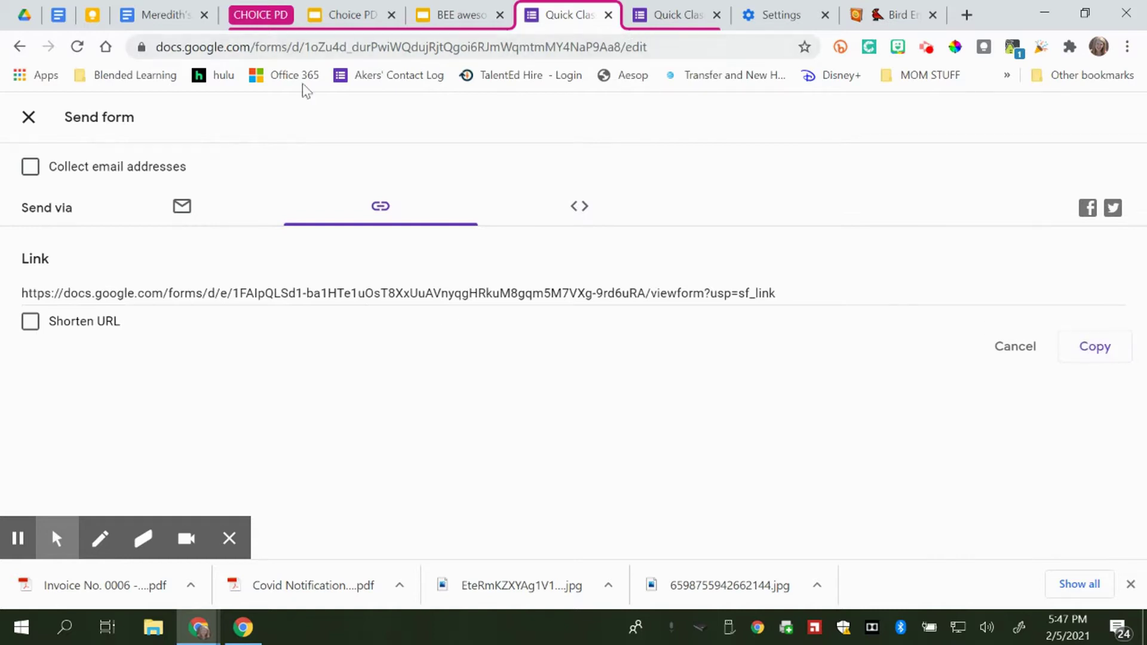
- Switch to the live Quick Class Poll, submit answer B and start another response
{"action": "left_click", "coordinate": [673, 15]}
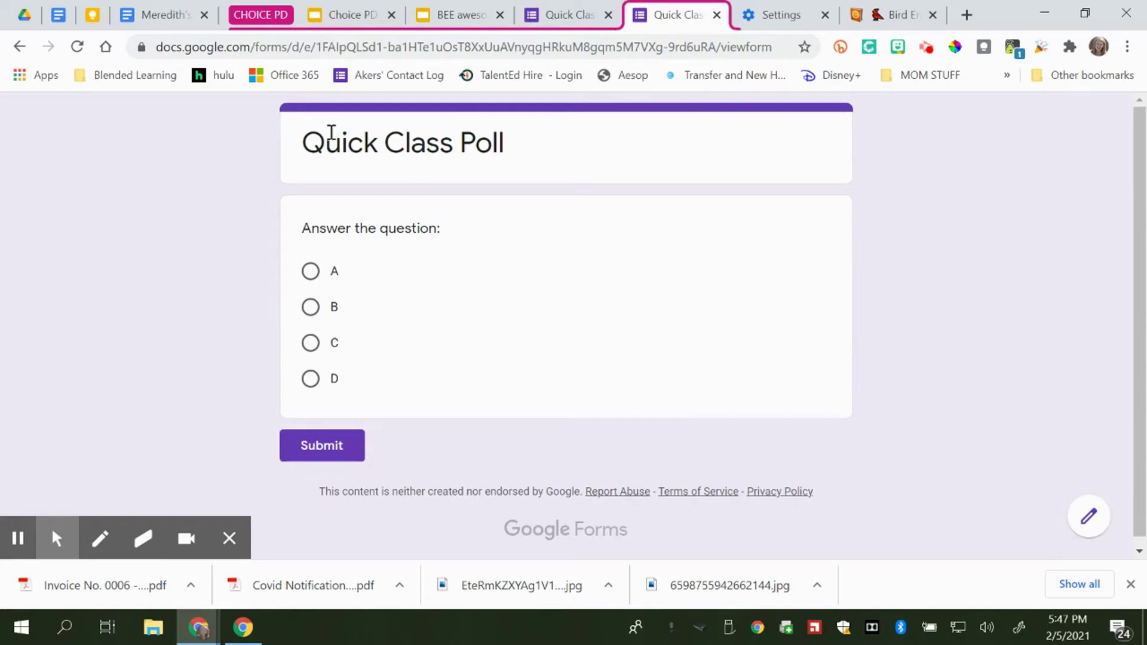
{"action": "left_click", "coordinate": [310, 307]}
{"action": "left_click", "coordinate": [322, 487]}
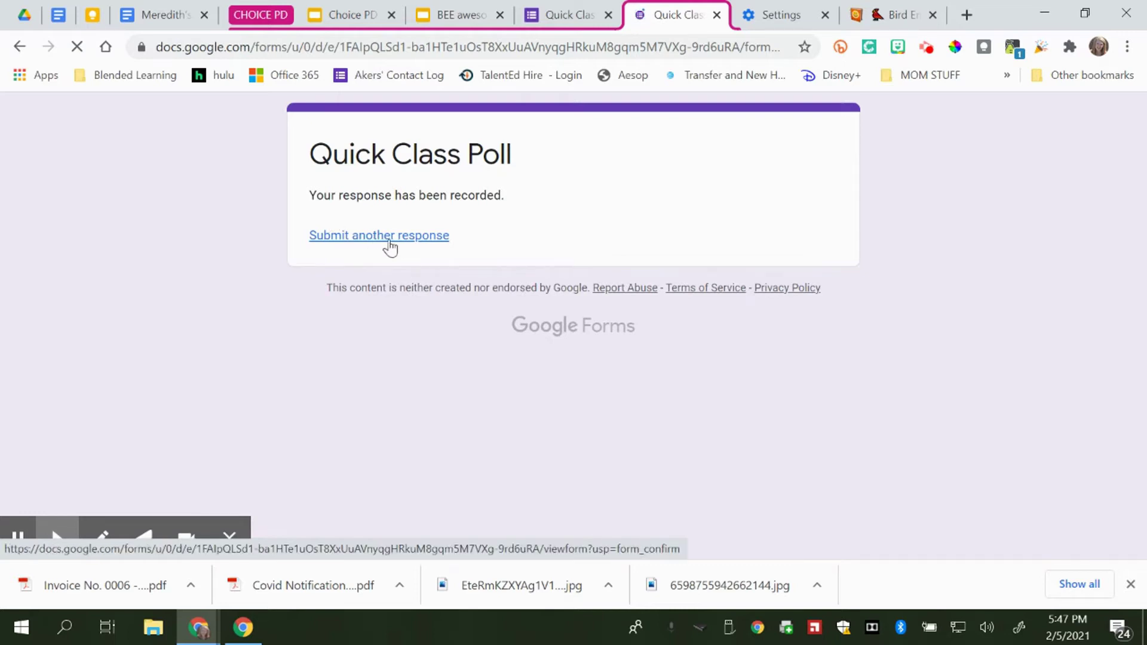
{"action": "left_click", "coordinate": [388, 241]}
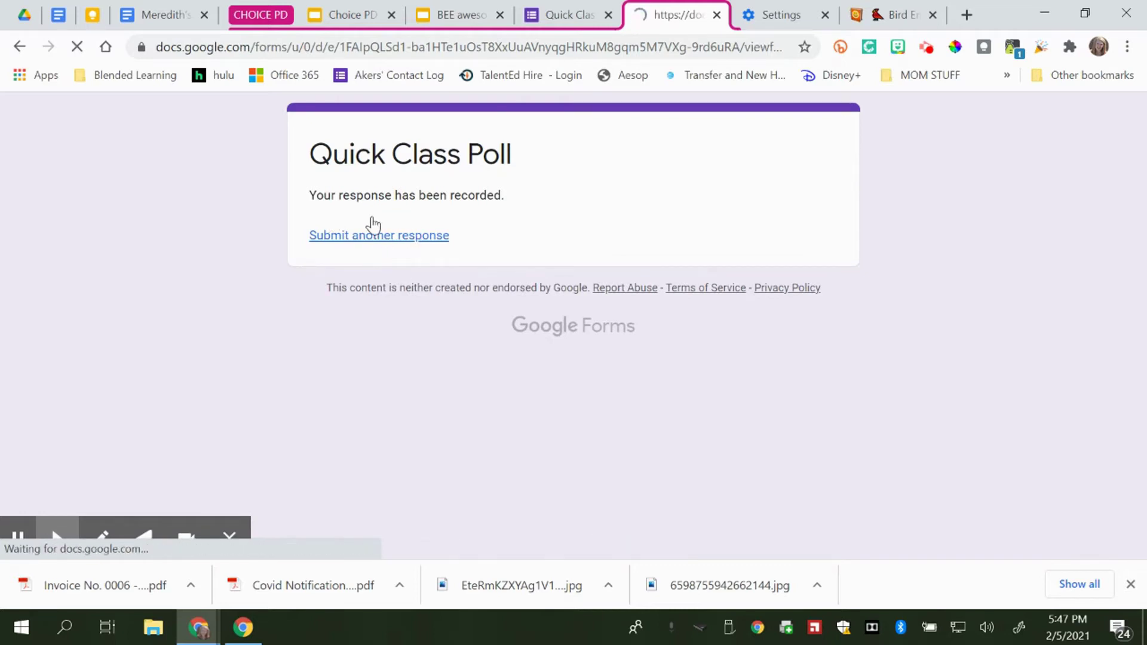